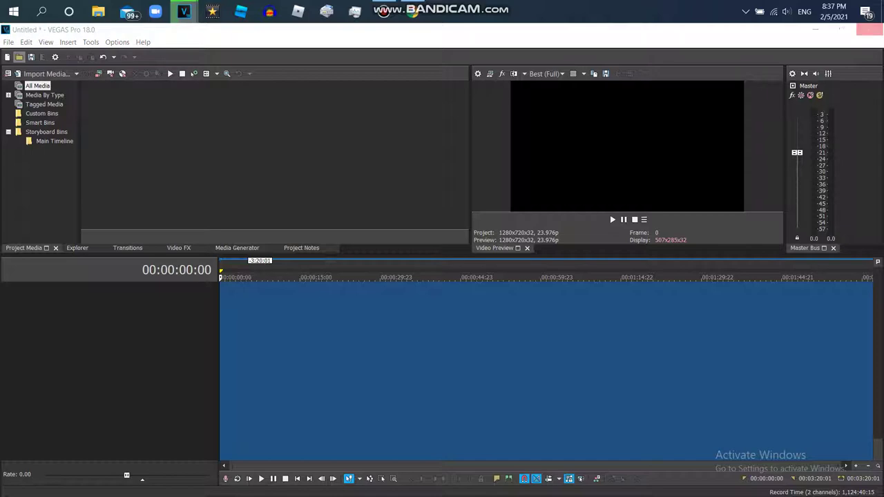
# Import the Agah Karacay Csupo video from Downloads and place it at the start of the timeline, with the time selection spanning it.
pyautogui.hotkey('ctrl', 'o')
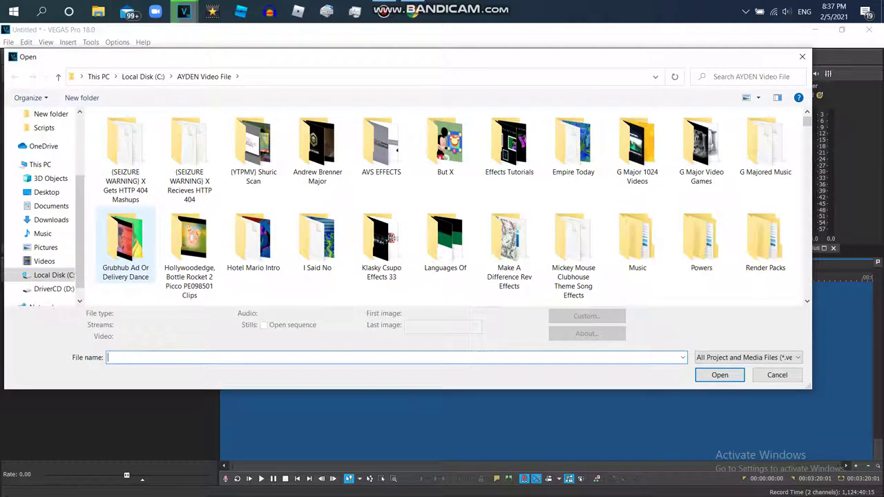
pyautogui.scroll(3, 46, 137)
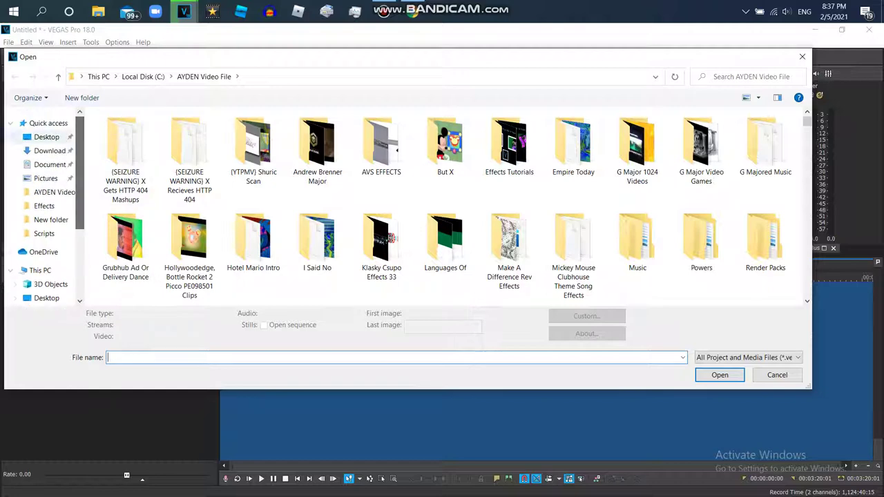
pyautogui.click(50, 150)
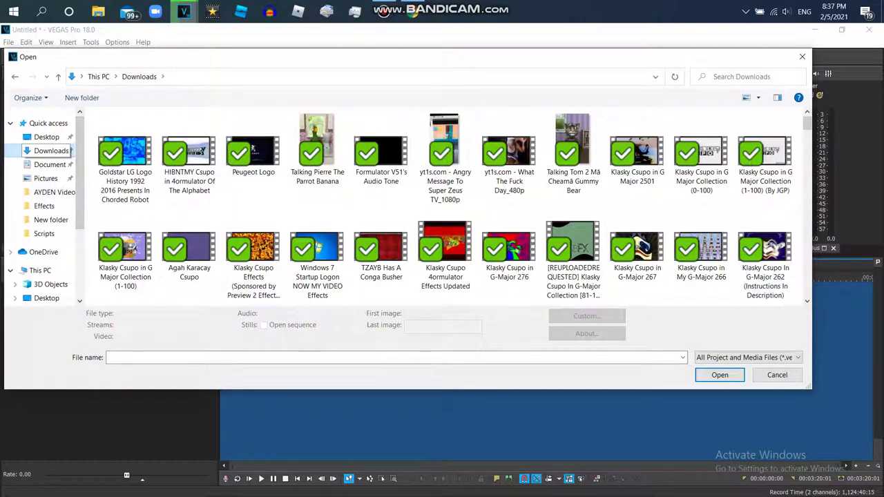
pyautogui.doubleClick(188, 249)
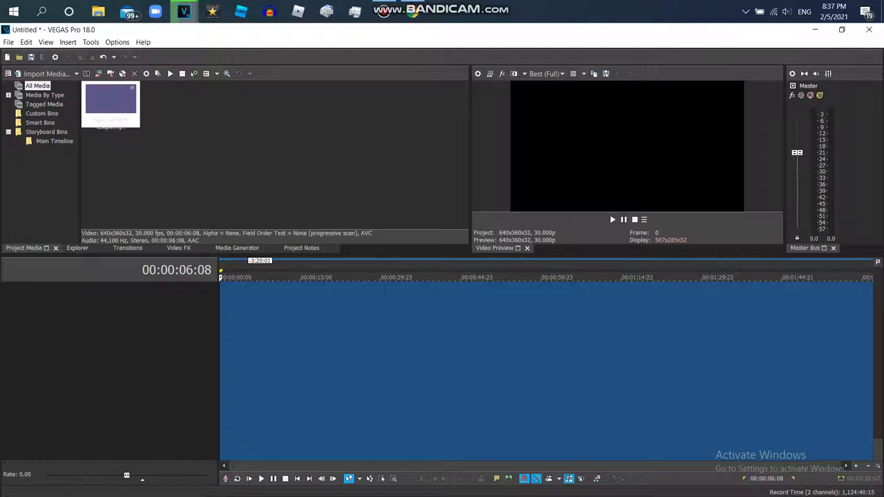
pyautogui.moveTo(111, 103); pyautogui.dragTo(235, 297)
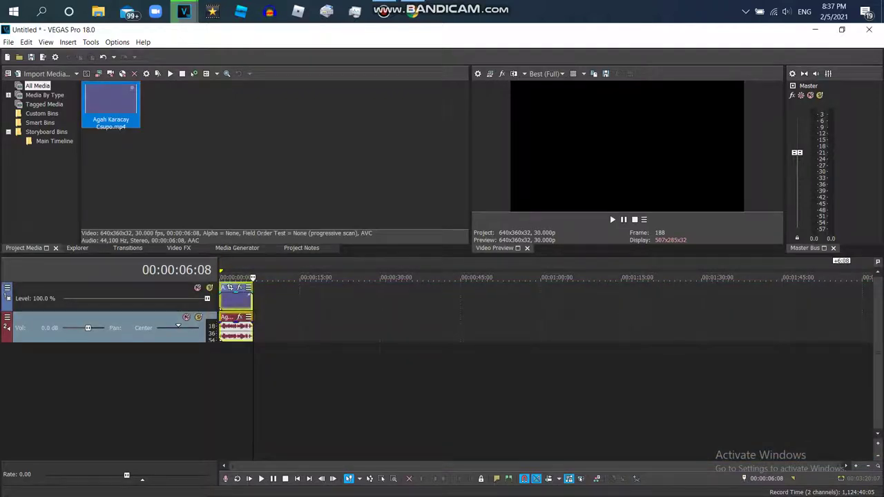
pyautogui.doubleClick(235, 297)
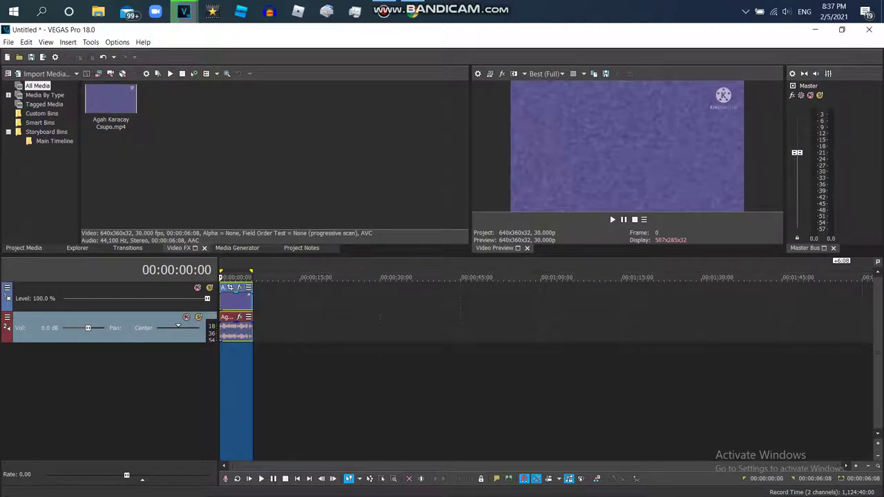
# Apply the Color Curves effect with the G Major 4 preset to the video event.
pyautogui.click(232, 297)
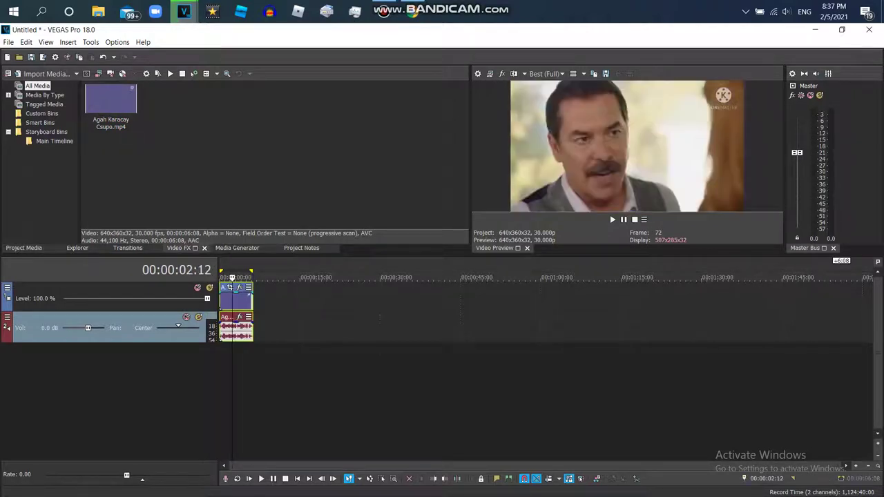
pyautogui.hotkey('alt', '8')
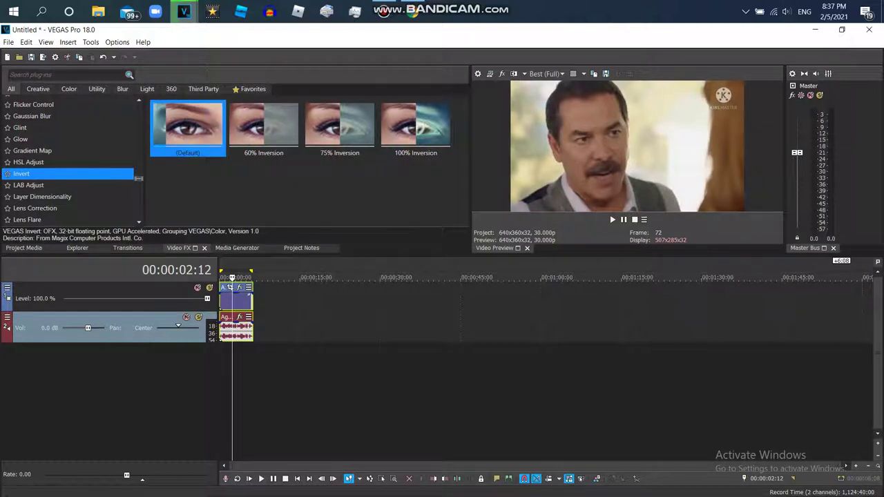
pyautogui.scroll(8, 69, 179)
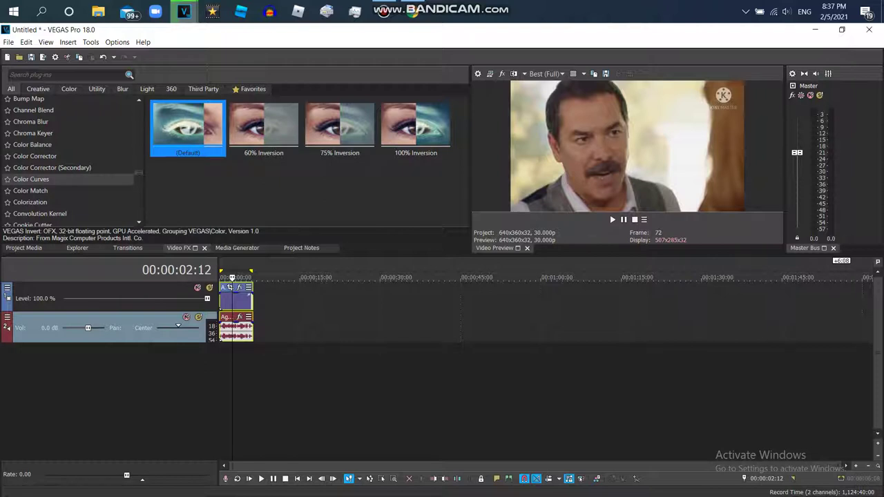
pyautogui.click(69, 179)
pyautogui.scroll(-3, 340, 190)
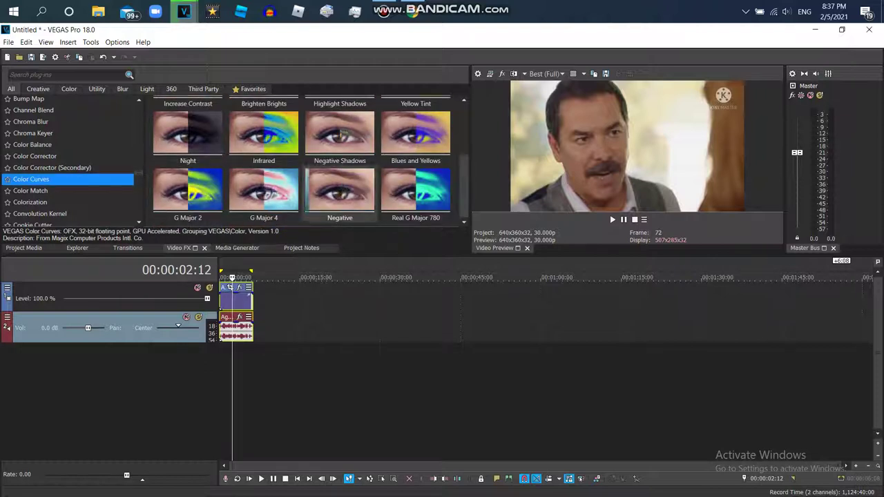
pyautogui.click(263, 190)
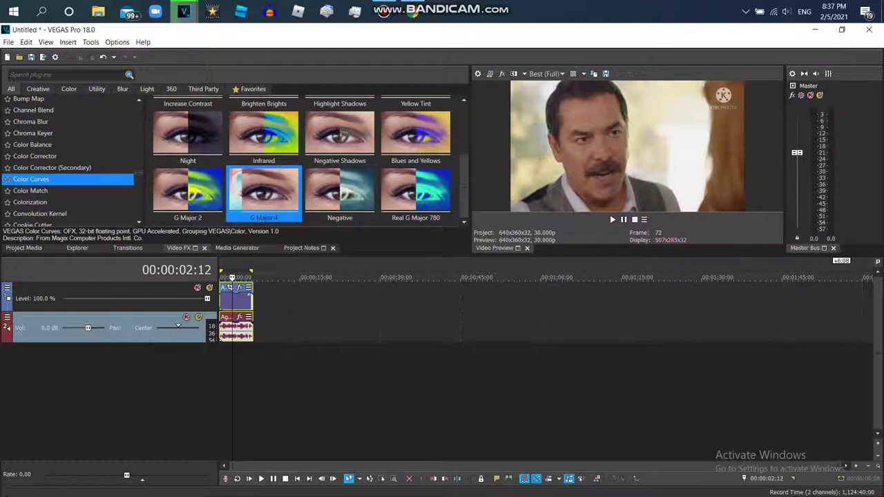
pyautogui.moveTo(264, 190); pyautogui.dragTo(236, 298)
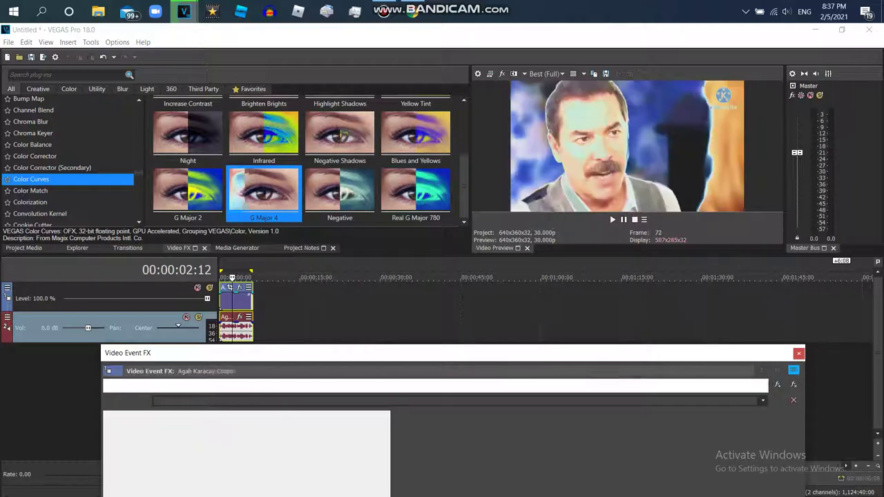
pyautogui.moveTo(141, 348); pyautogui.dragTo(139, 211)
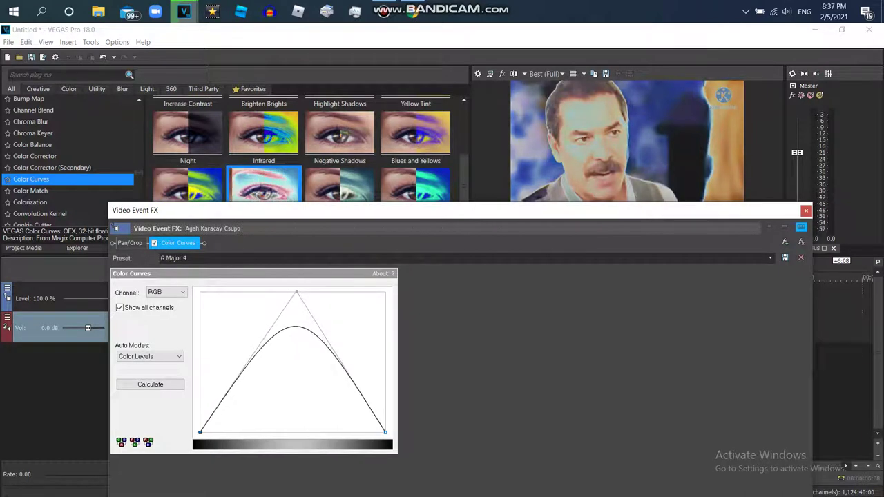
# Add the Invert effect with its default preset to the video event and close the effect settings.
pyautogui.scroll(-6, 69, 159)
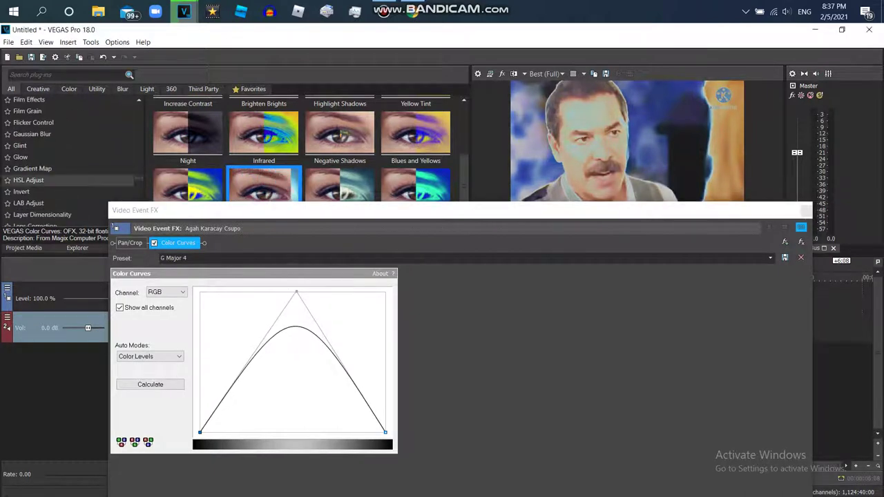
pyautogui.click(28, 179)
pyautogui.click(21, 191)
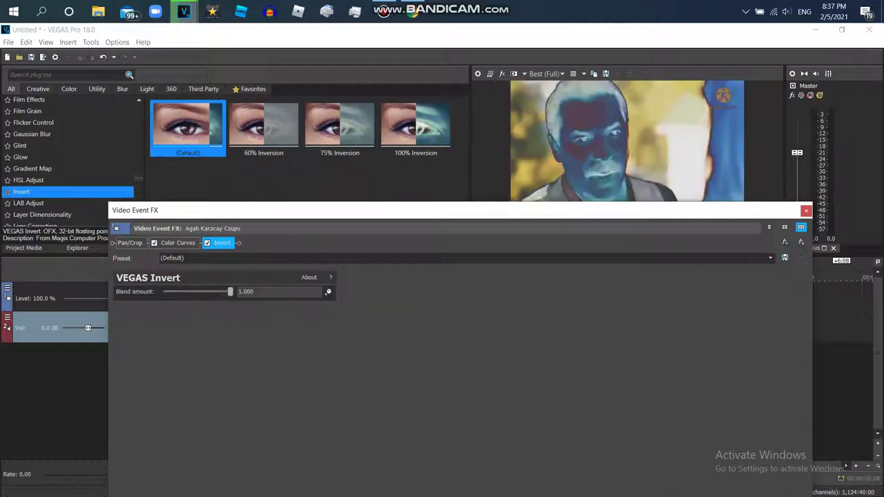
pyautogui.click(806, 210)
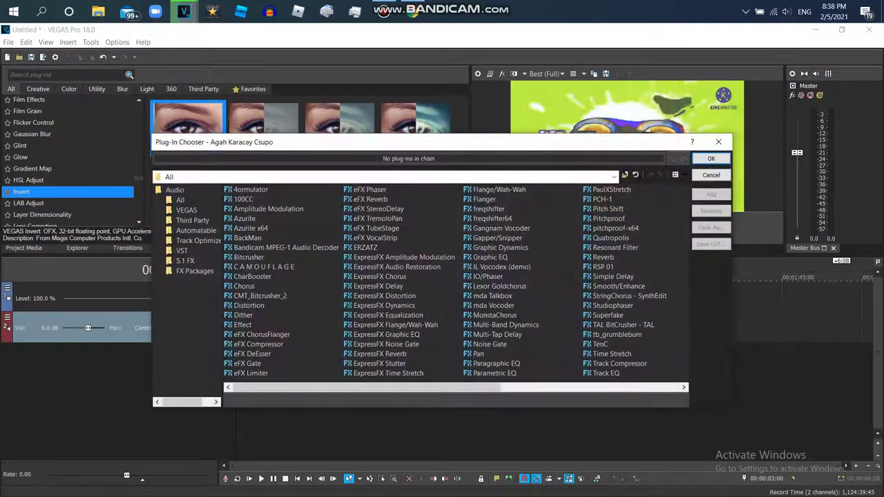
# Add the Effect and Pitch Shift audio plug-ins to the clip's audio event.
pyautogui.press('Return')
pyautogui.click(608, 209)
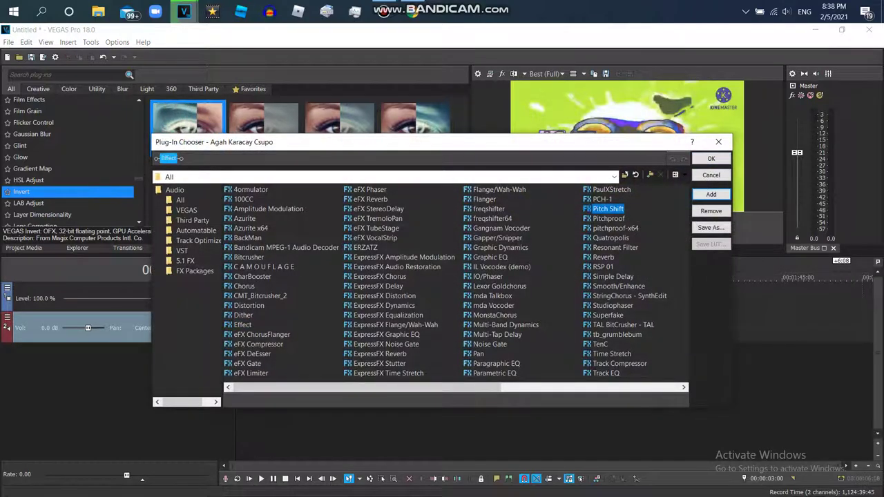
pyautogui.press('Return')
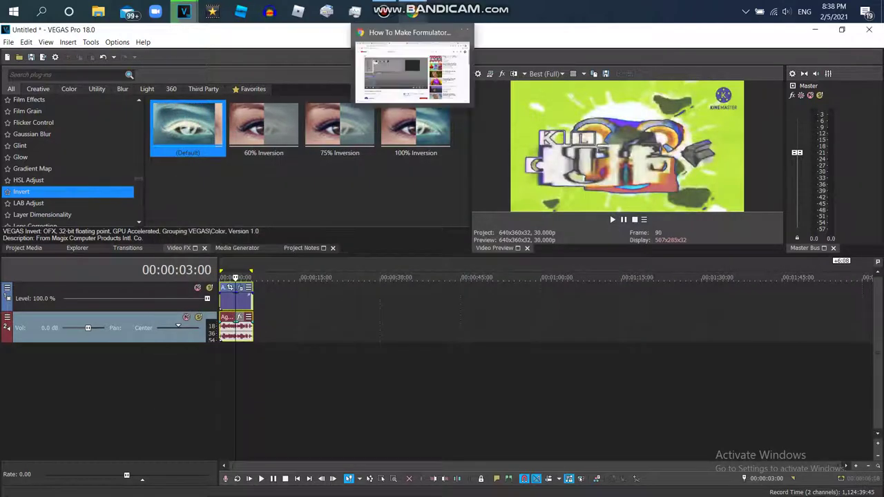
pyautogui.click(226, 130)
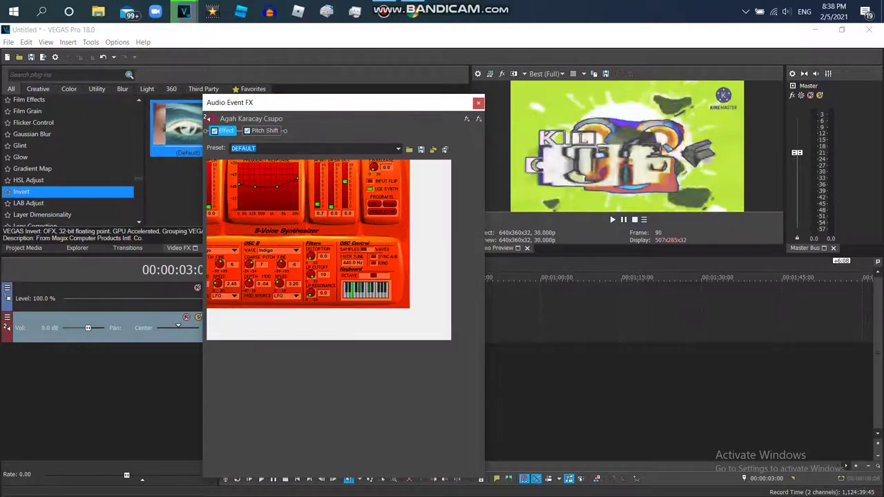
# Set Pitch Shift to -1 semitone with duration preserved, using mode A19. Drums (tiny echo).
pyautogui.click(265, 131)
pyautogui.click(304, 267)
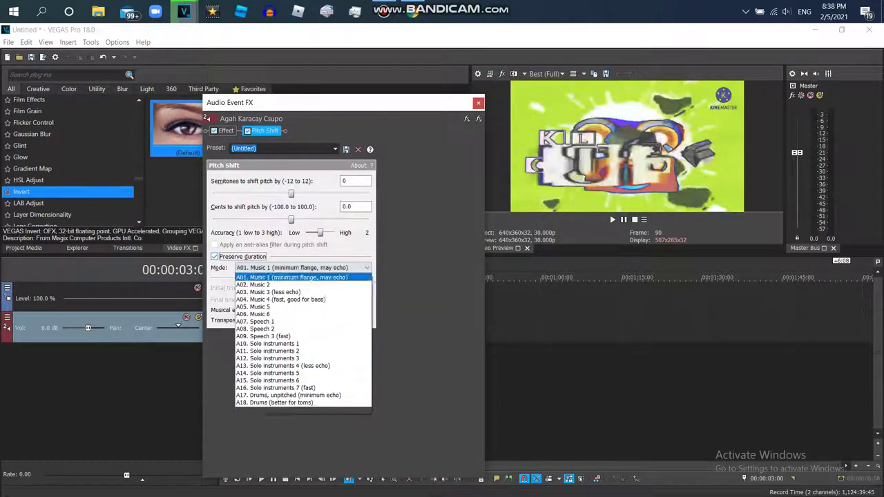
pyautogui.click(270, 409)
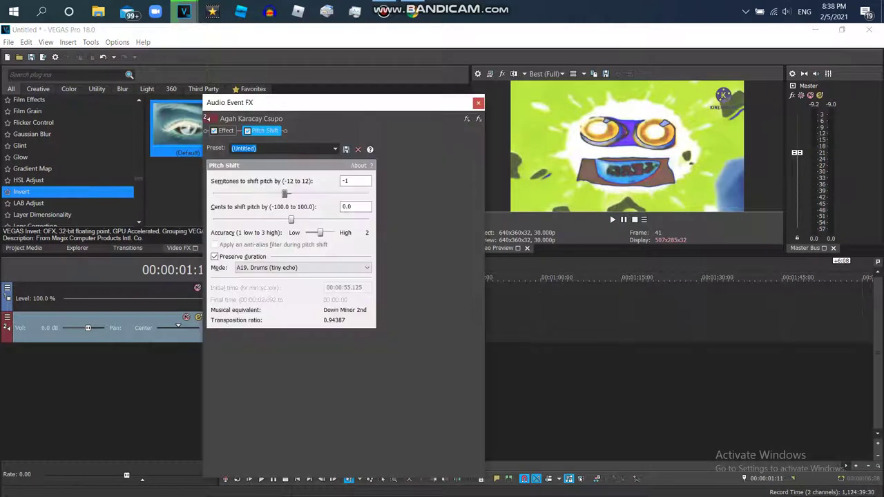
# Switch to the browser and examine the audio effect settings in the How To Make Formulator V1 video.
pyautogui.hotkey('alt', 'Tab')
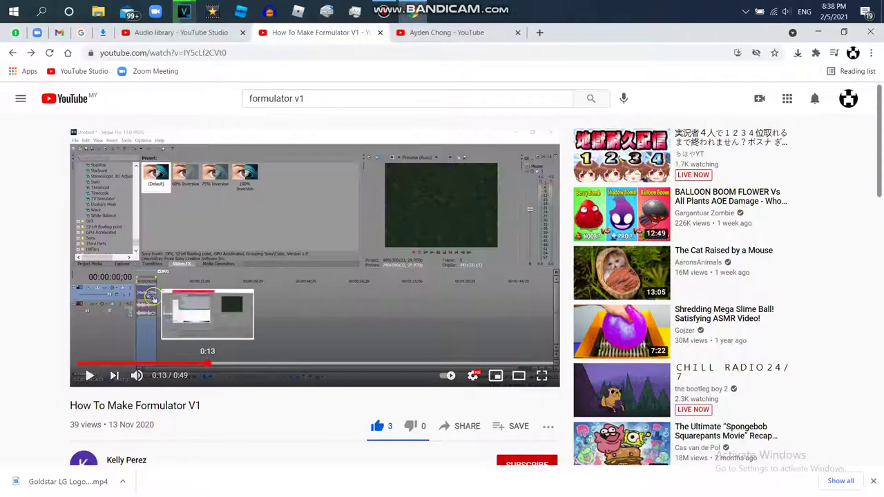
pyautogui.click(350, 363)
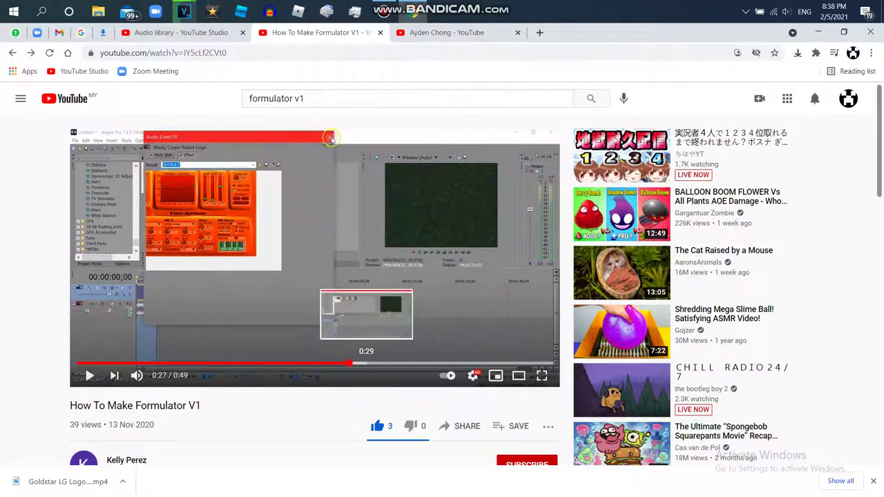
pyautogui.moveTo(366, 362); pyautogui.dragTo(250, 363)
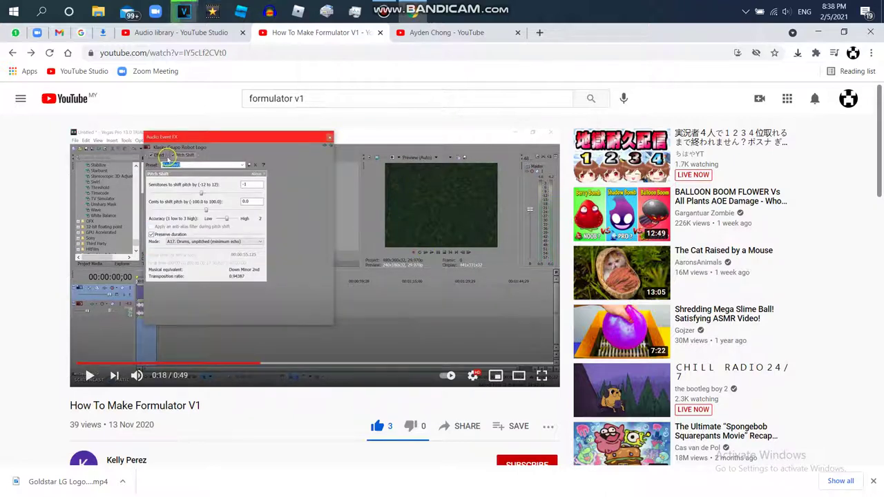
# Switch back to VEGAS Pro, move Pitch Shift ahead of Effect in the audio chain and play the clip.
pyautogui.moveTo(183, 10)
pyautogui.click(311, 69)
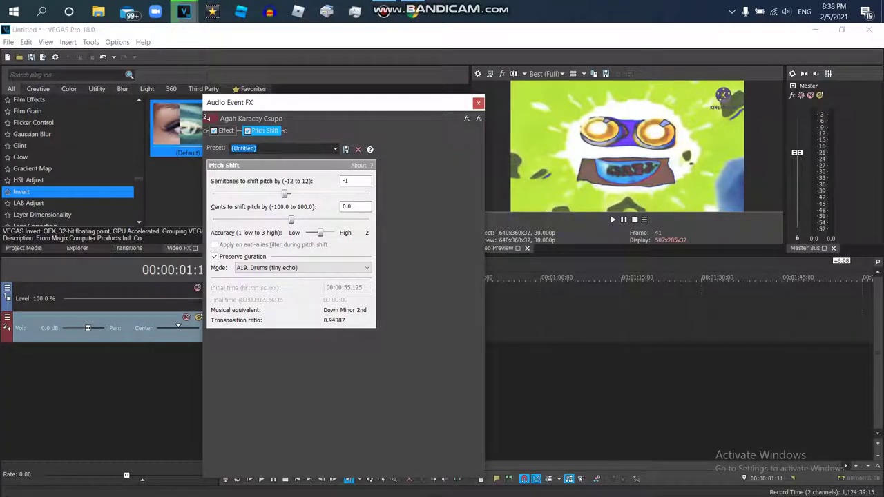
pyautogui.press('space')
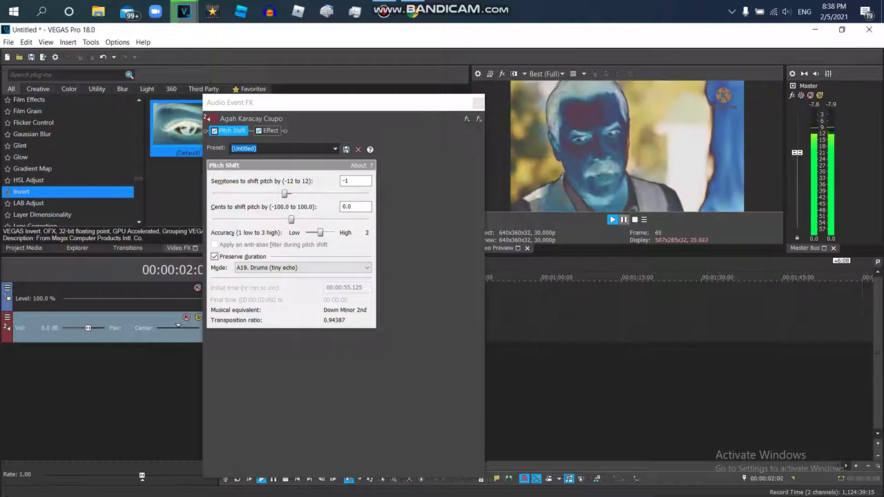
# Return to the tutorial video in the browser and watch which preset the Effect plug-in uses.
pyautogui.hotkey('alt', 'Tab')
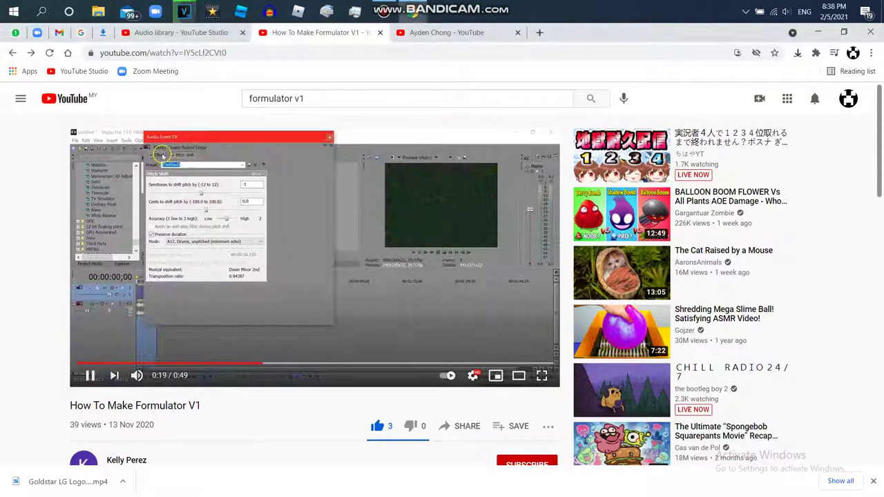
pyautogui.press('space')
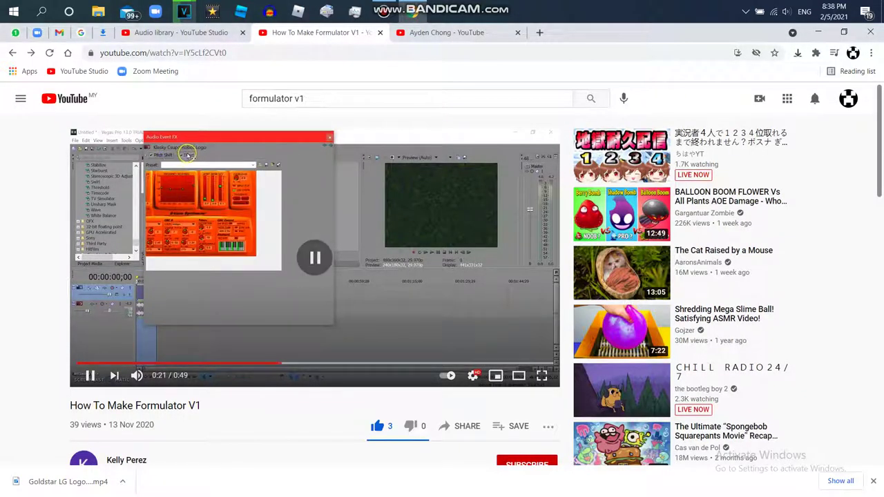
pyautogui.press('space')
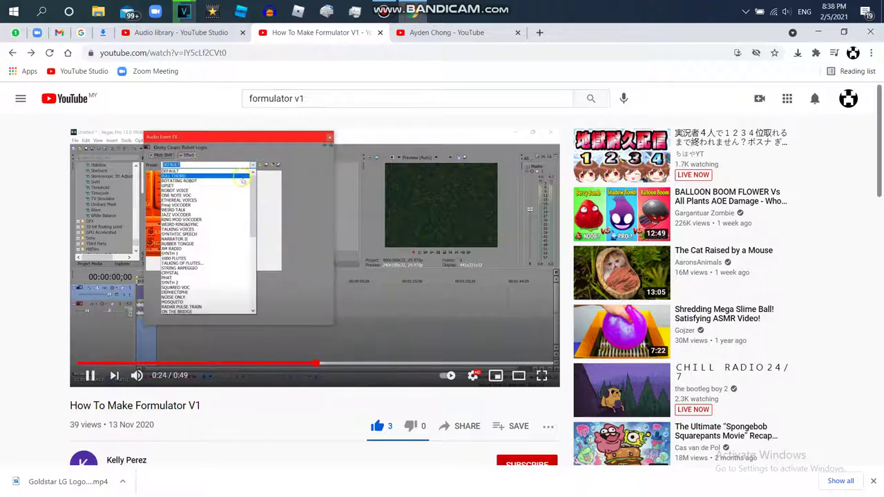
pyautogui.press('space')
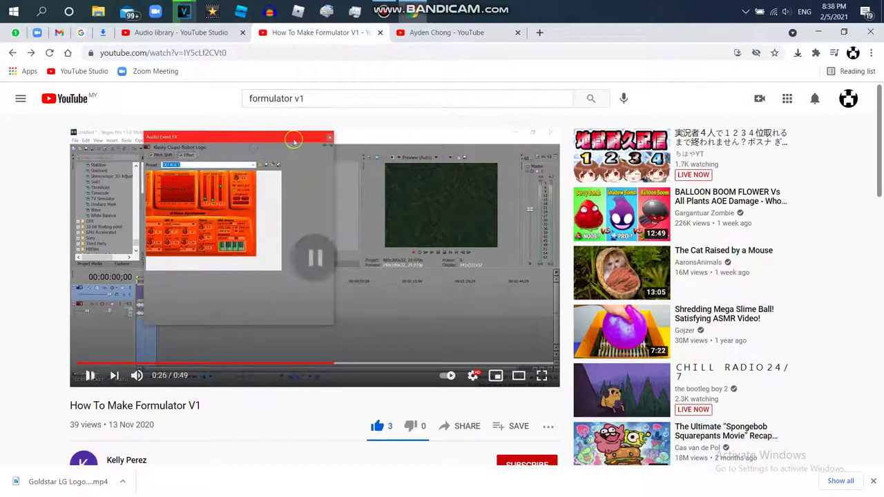
# Back in VEGAS Pro, load the FULL CHORD preset in the Effect plug-in and place it ahead of Pitch Shift.
pyautogui.click(60, 59)
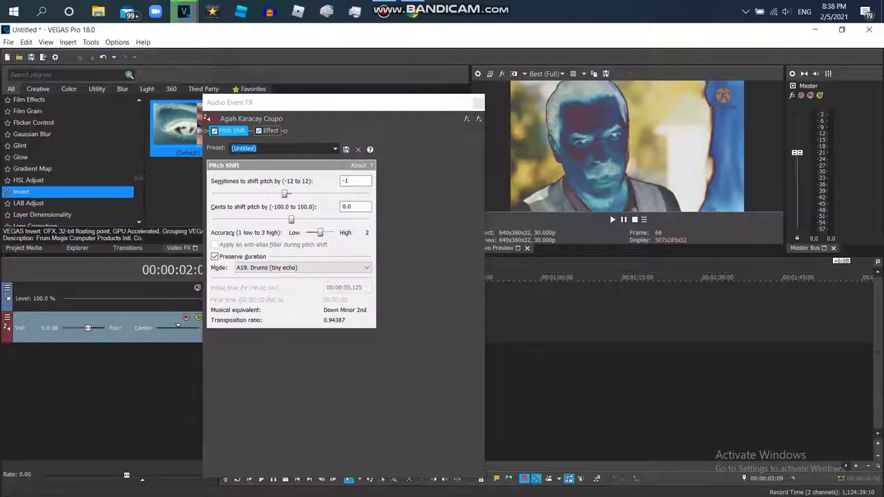
pyautogui.click(270, 130)
pyautogui.click(398, 149)
pyautogui.click(276, 207)
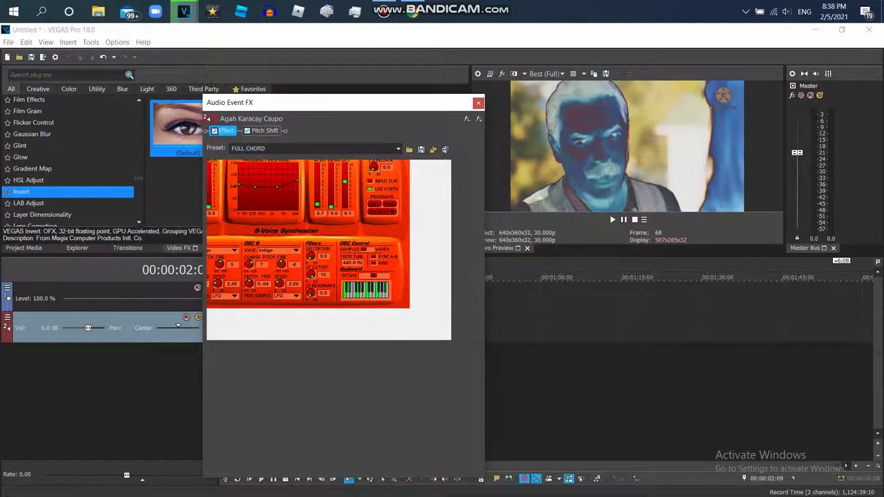
# Play the clip from the start to preview the combined video and audio effects.
pyautogui.press('space')
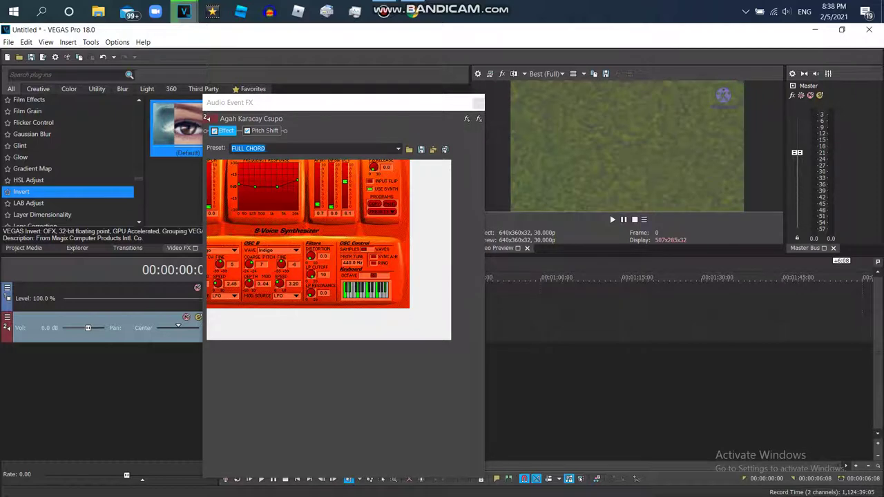
pyautogui.press('space')
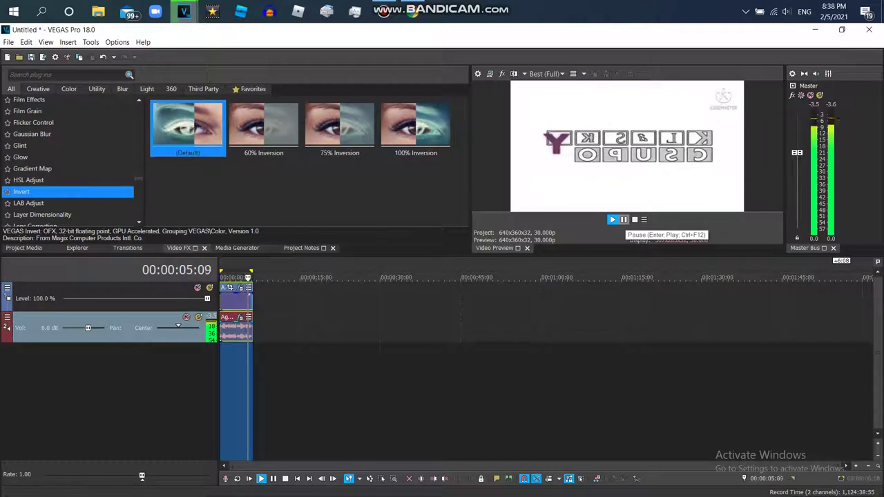
pyautogui.click(624, 220)
# Select the clip's full length as the time range and show the project media.
pyautogui.click(331, 277)
pyautogui.doubleClick(236, 297)
pyautogui.click(24, 248)
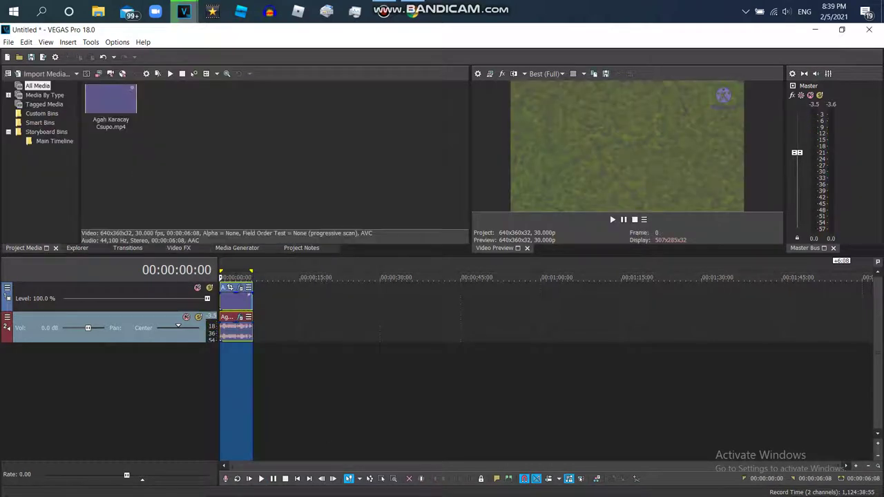
pyautogui.moveTo(110, 100); pyautogui.dragTo(266, 297)
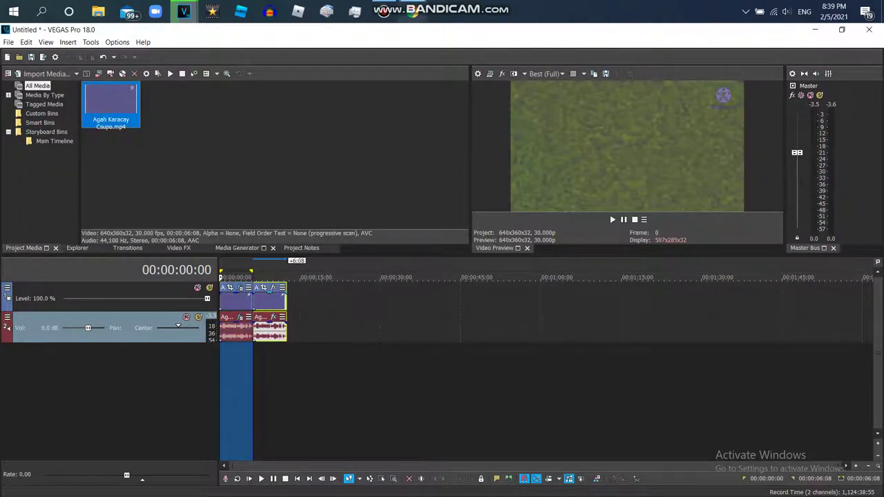
# Switch to the browser and search YouTube for "formulator v2".
pyautogui.hotkey('alt', 'Tab')
pyautogui.moveTo(304, 98); pyautogui.dragTo(298, 98)
pyautogui.write('2')
pyautogui.press('Return')
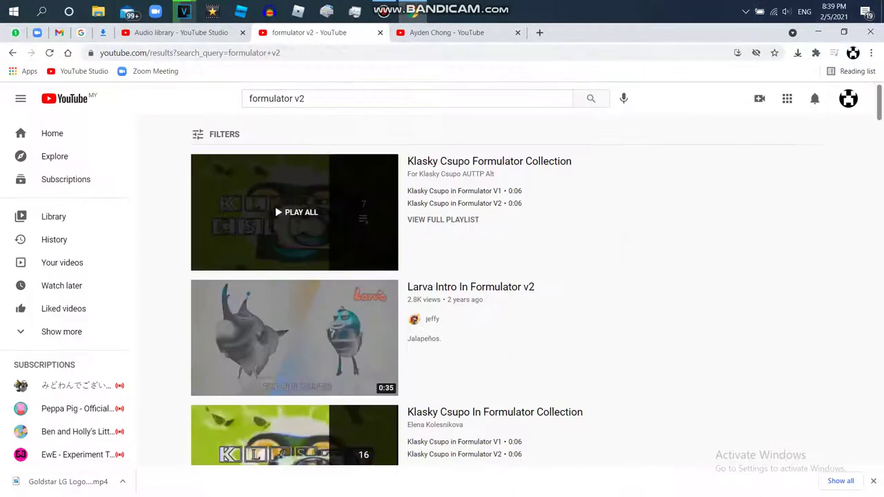
# Open Larva Intro In Formulator v2, like the video, and check its playback, description and comments.
pyautogui.click(295, 337)
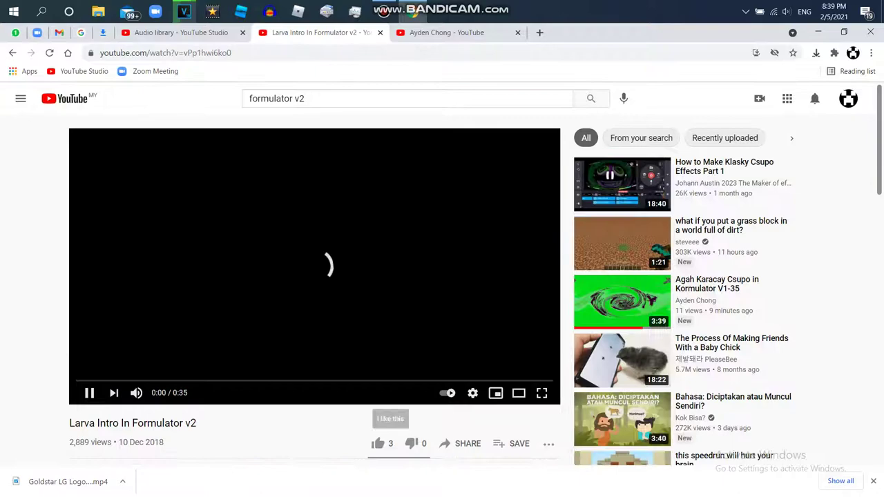
pyautogui.scroll(-4, 442, 276)
pyautogui.scroll(4, 442, 276)
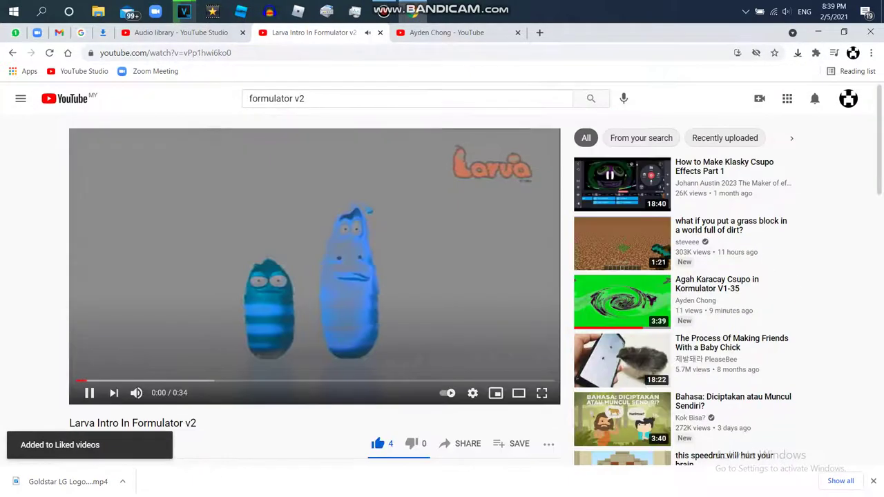
pyautogui.press('space')
pyautogui.scroll(-5, 443, 277)
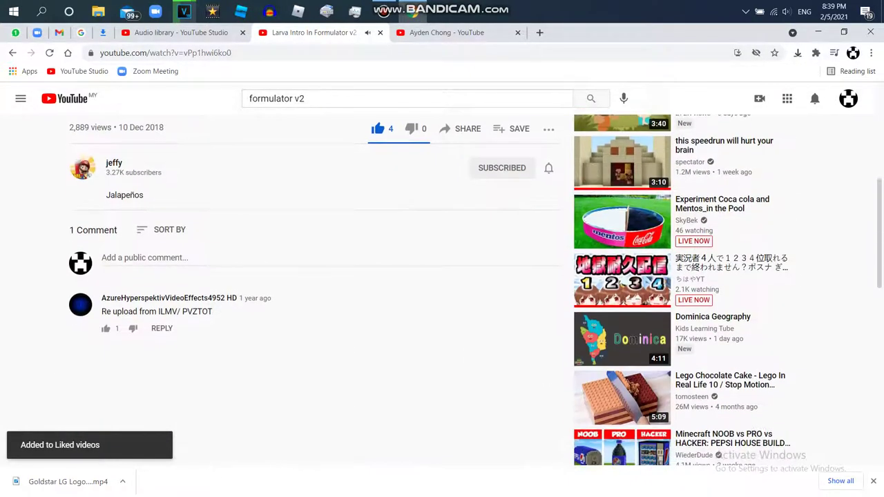
pyautogui.scroll(5, 442, 277)
# Return to the search results, open Klasky Csupo in Formulator V2 from the Formulator Collection, and examine its look and description.
pyautogui.click(590, 98)
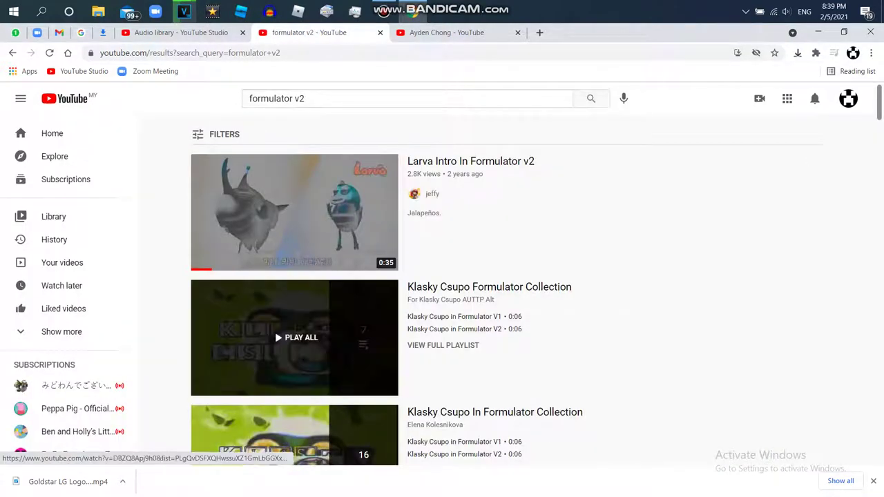
pyautogui.click(297, 337)
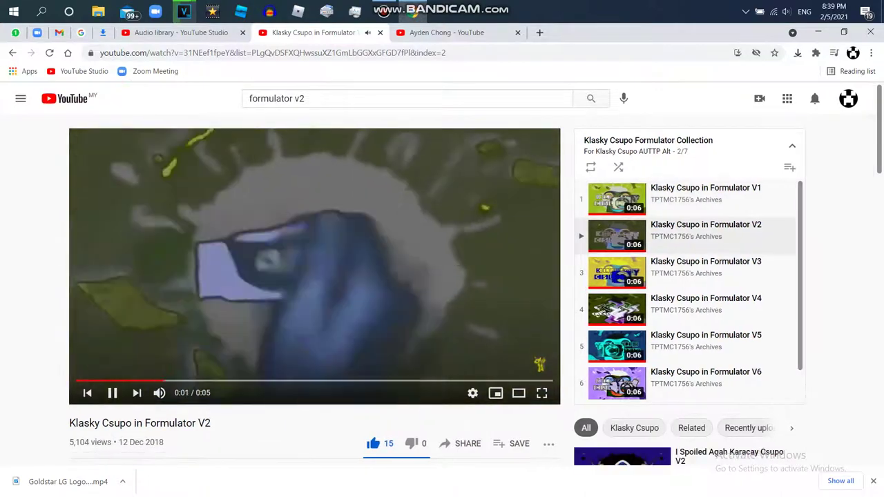
pyautogui.press('space')
pyautogui.scroll(-5, 442, 276)
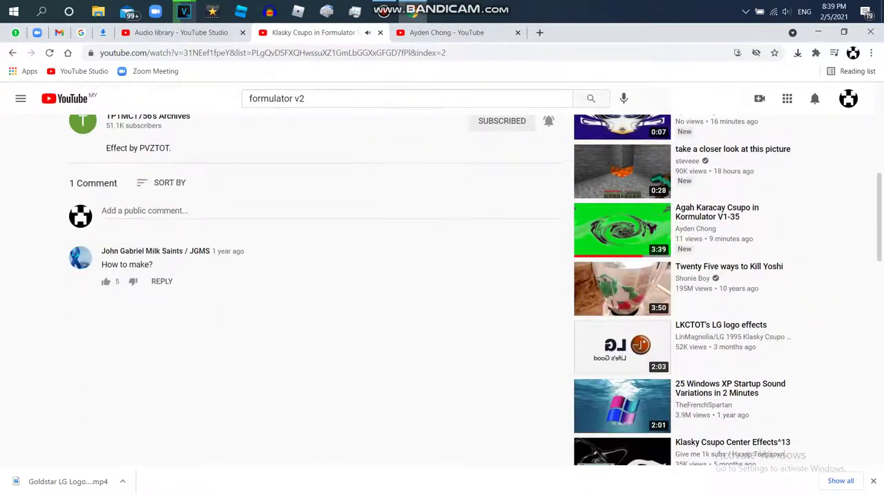
pyautogui.scroll(5, 442, 276)
pyautogui.press('space')
pyautogui.press('space')
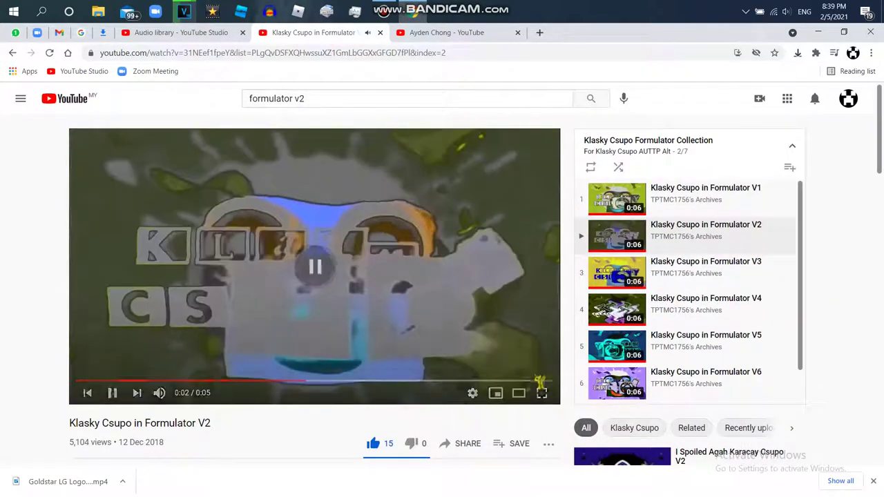
# Switch back to VEGAS Pro and reverse the second clip's audio event.
pyautogui.moveTo(184, 10)
pyautogui.click(311, 69)
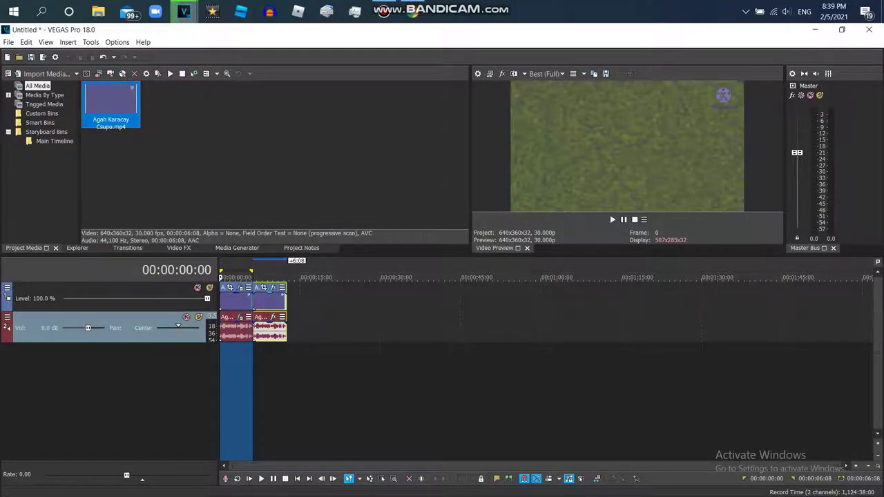
pyautogui.click(268, 328)
pyautogui.rightClick(269, 329)
pyautogui.click(297, 346)
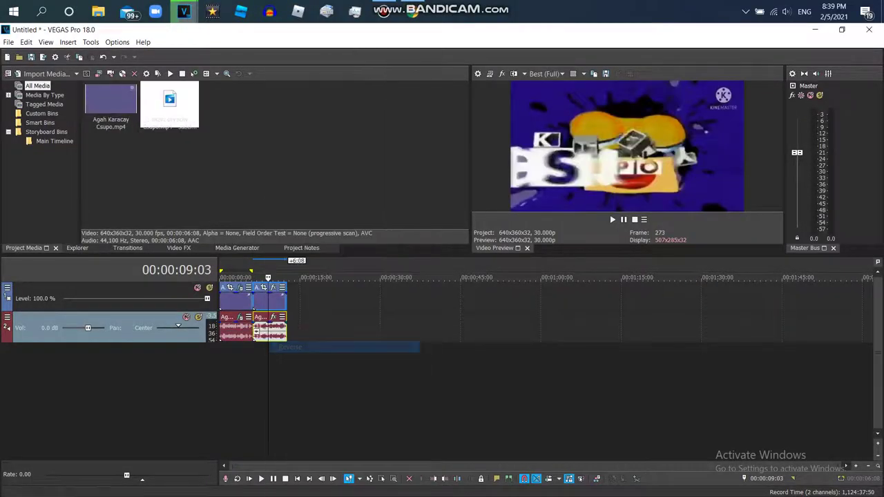
# Replace the reversed subclip in the project media with the file Agah Karacay Csupo in Chorded.wmv.
pyautogui.rightClick(157, 115)
pyautogui.click(179, 324)
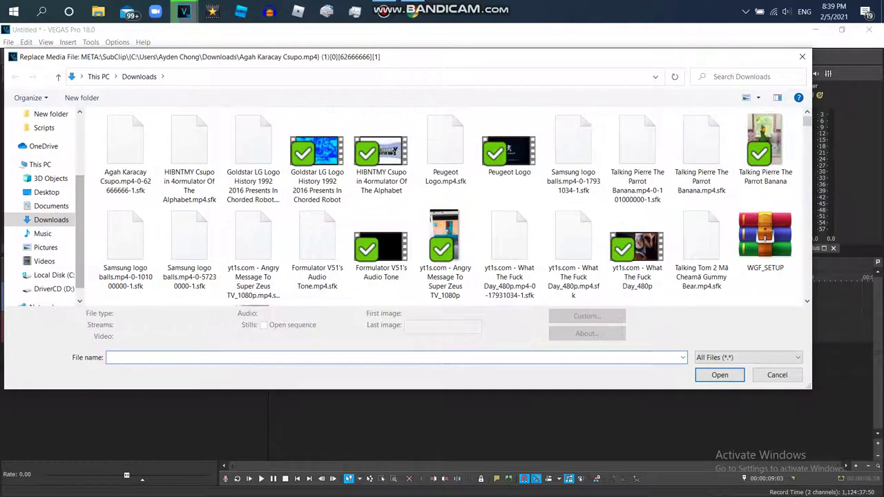
pyautogui.scroll(3, 45, 207)
pyautogui.click(56, 192)
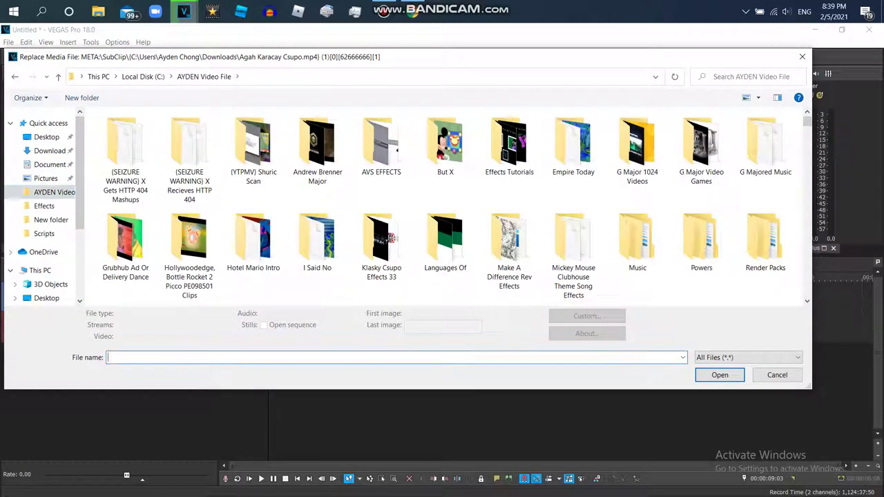
pyautogui.write('agah')
pyautogui.press('BackSpace')
pyautogui.press('Down')
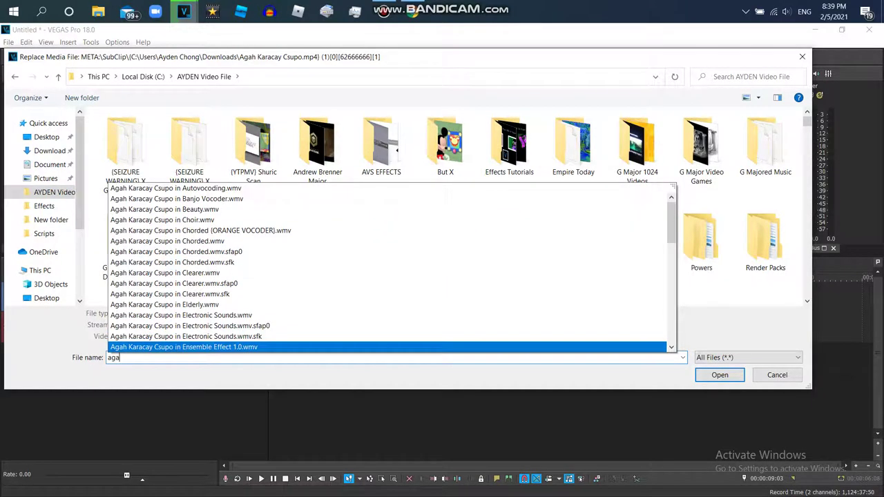
pyautogui.press('Escape')
pyautogui.hotkey('ctrl', 'shift', 'Left')
pyautogui.hotkey('ctrl', 'shift', 'Left')
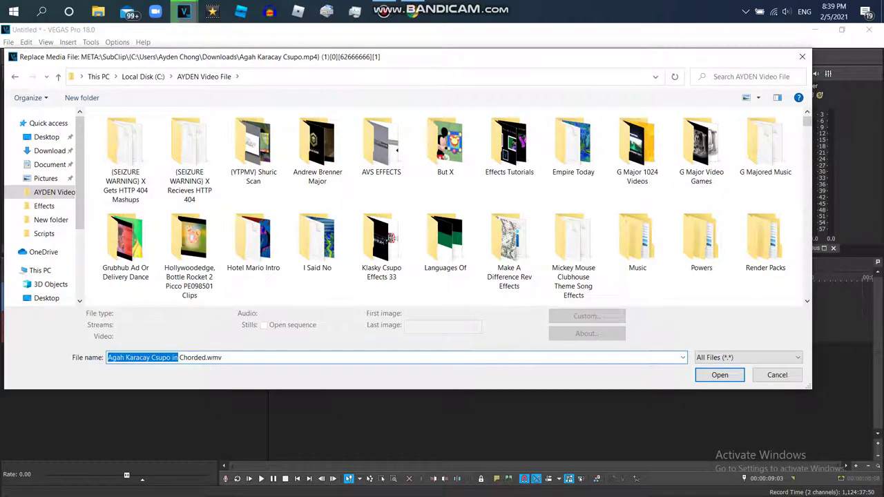
pyautogui.press('Return')
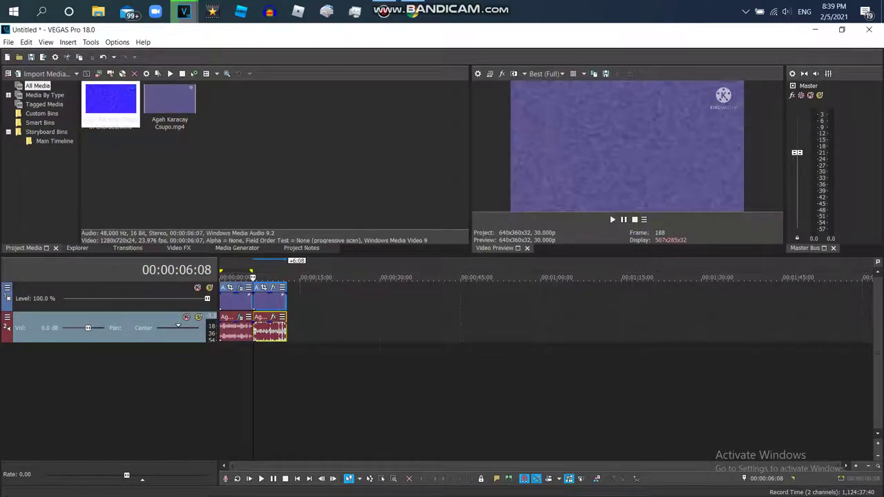
# Add the Resonant Filter audio plug-in to the second clip's audio event.
pyautogui.click(275, 326)
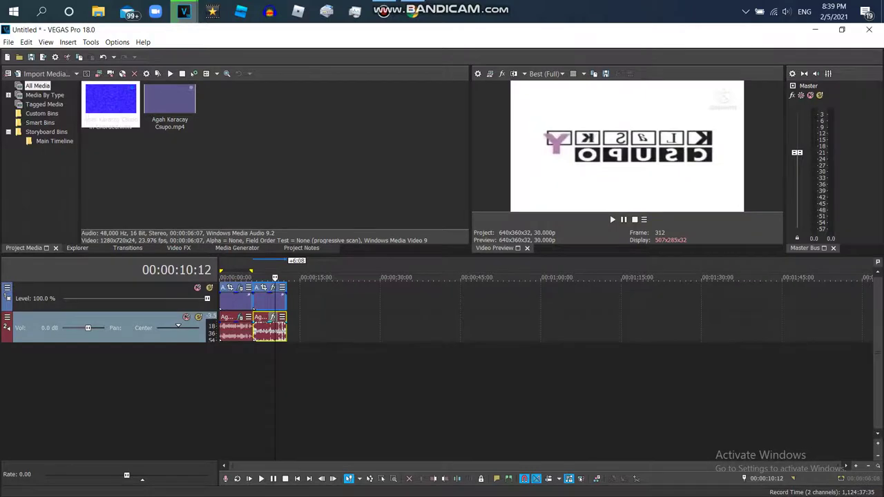
pyautogui.click(272, 317)
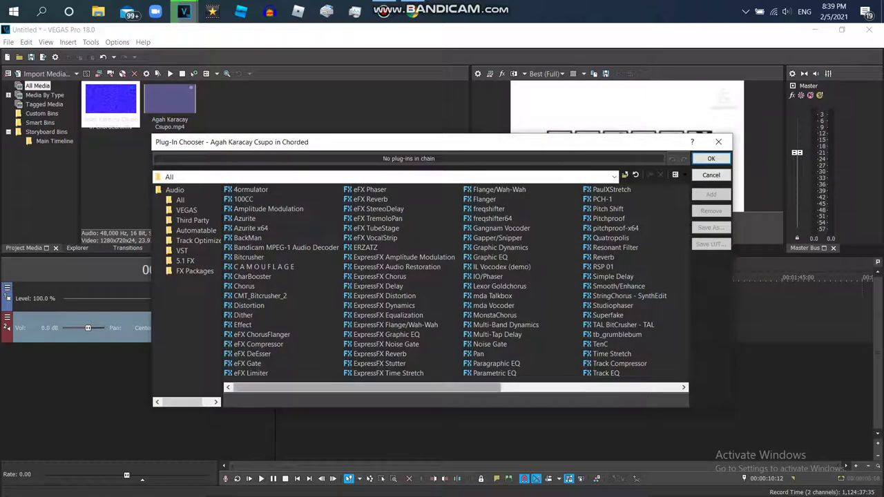
pyautogui.hscroll(1, 265, 199)
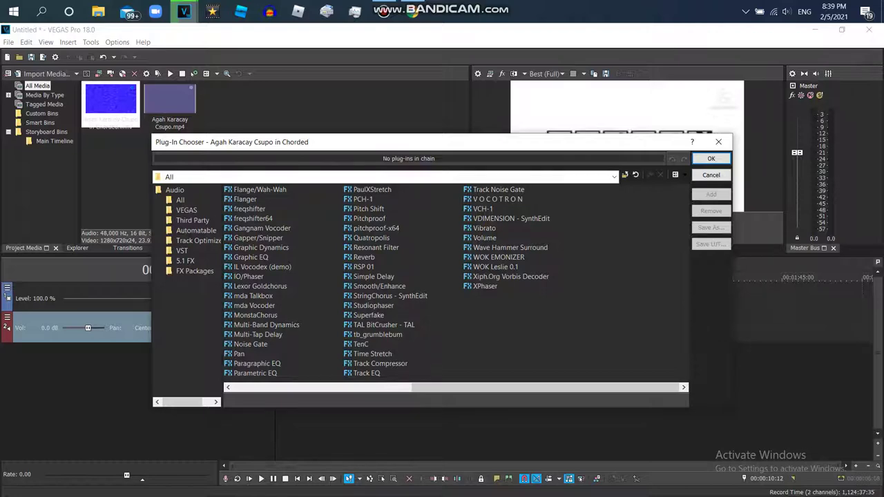
pyautogui.click(373, 248)
pyautogui.press('Tab')
pyautogui.press('Return')
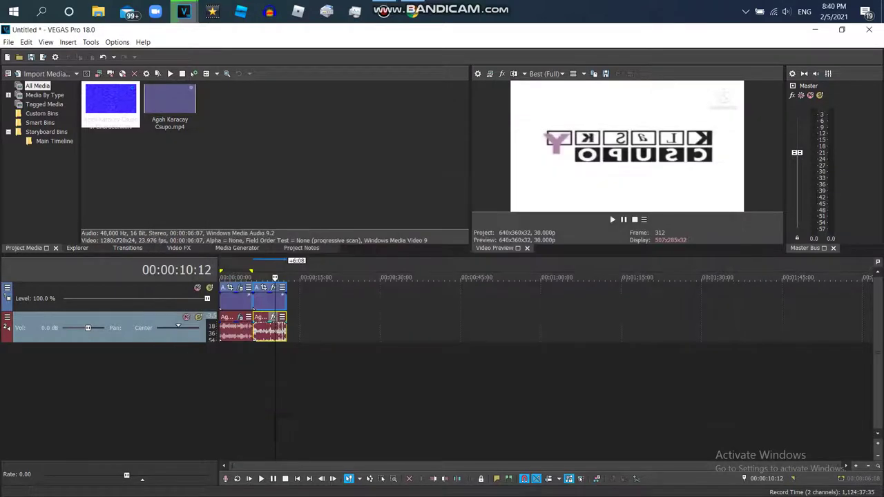
# Load the Fat preset in the Resonant Filter plug-in.
pyautogui.hotkey('alt', 'Down')
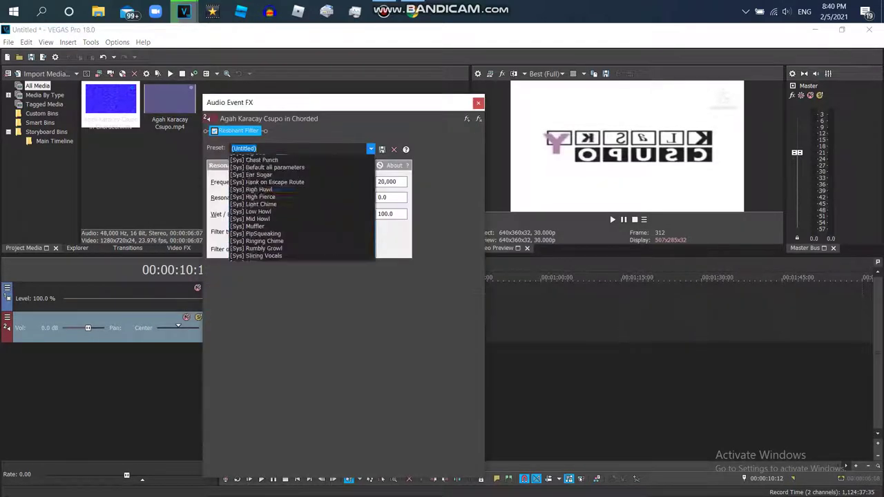
pyautogui.press('Down')
pyautogui.press('Return')
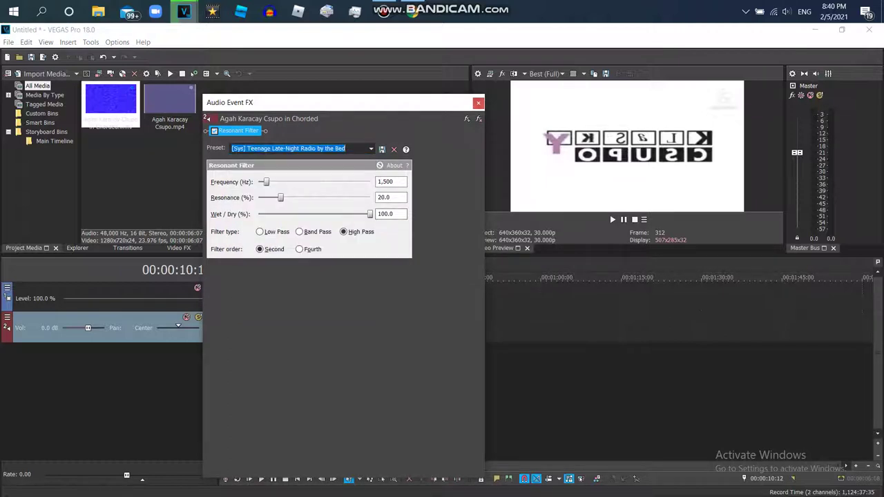
pyautogui.hotkey('alt', 'Down')
pyautogui.press('Down')
pyautogui.press('Down')
pyautogui.press('Down')
pyautogui.press('Down')
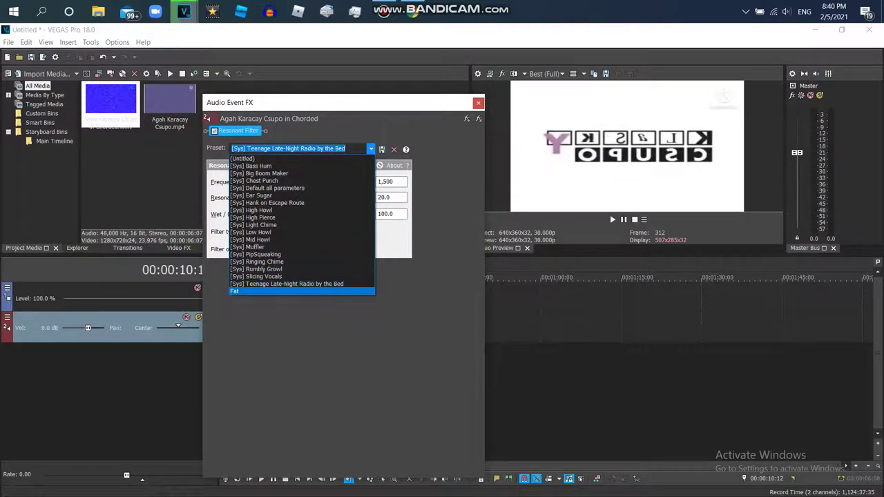
pyautogui.press('Return')
pyautogui.click(478, 102)
# Switch to the browser and play Larva Intro In Formulator v2 from the search results to check the effect again.
pyautogui.hotkey('alt', 'Tab')
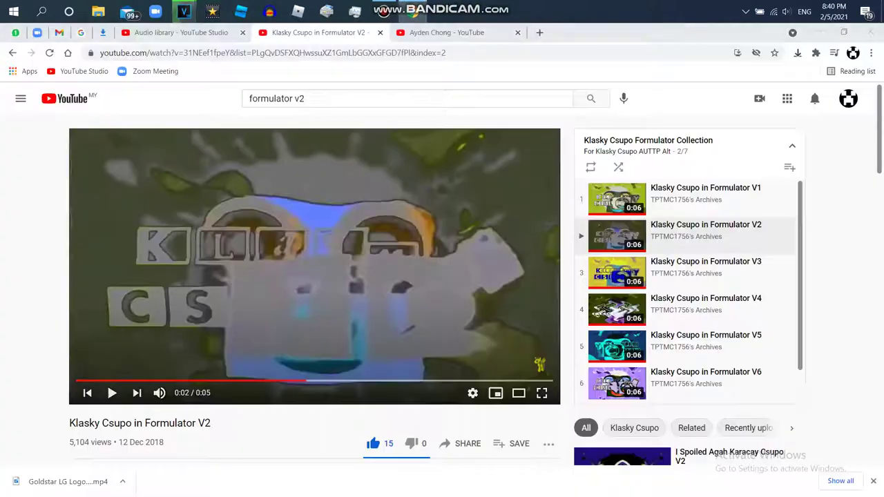
pyautogui.click(590, 98)
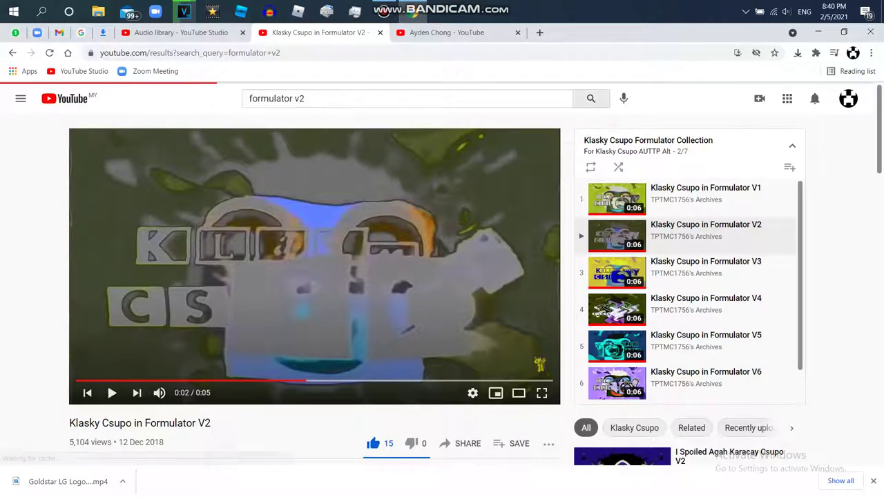
pyautogui.click(523, 158)
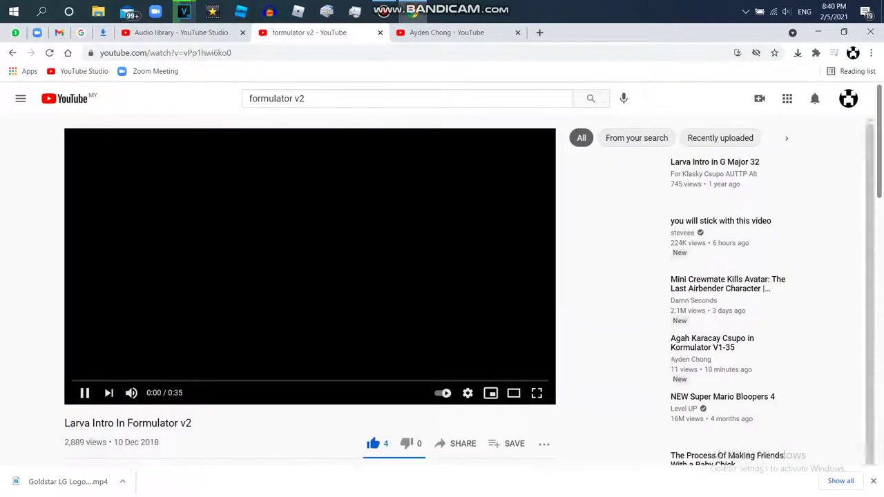
pyautogui.press('space')
pyautogui.hotkey('alt', 'Left')
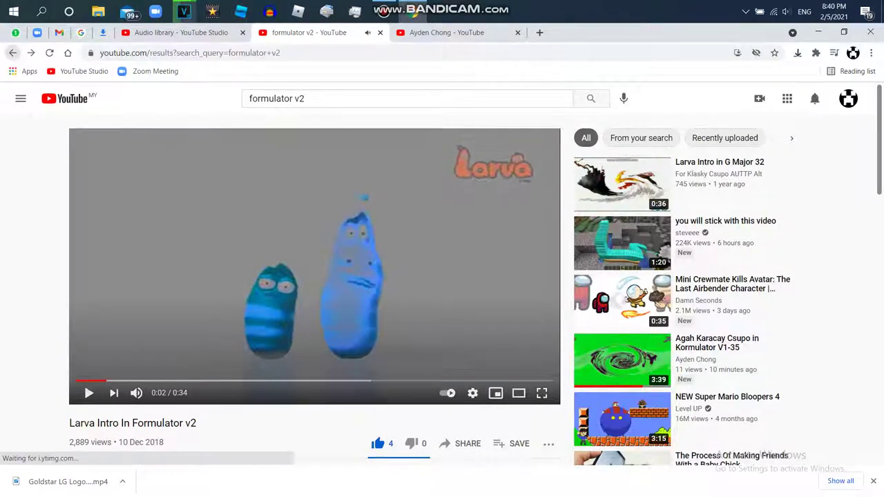
# Back in VEGAS Pro, set the second clip's audio event to élastique Pro stretching with a pitch change of -4.
pyautogui.moveTo(184, 11)
pyautogui.click(309, 65)
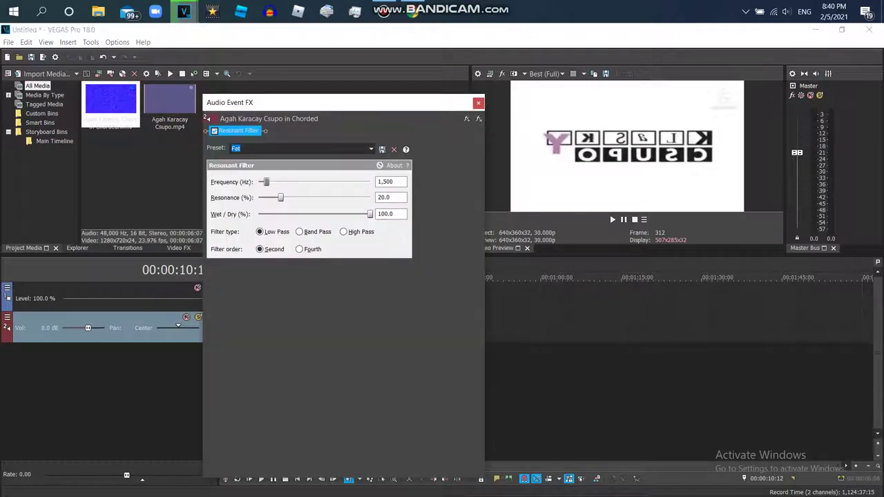
pyautogui.click(478, 102)
pyautogui.click(266, 328)
pyautogui.rightClick(267, 328)
pyautogui.click(297, 487)
pyautogui.click(429, 233)
pyautogui.click(474, 232)
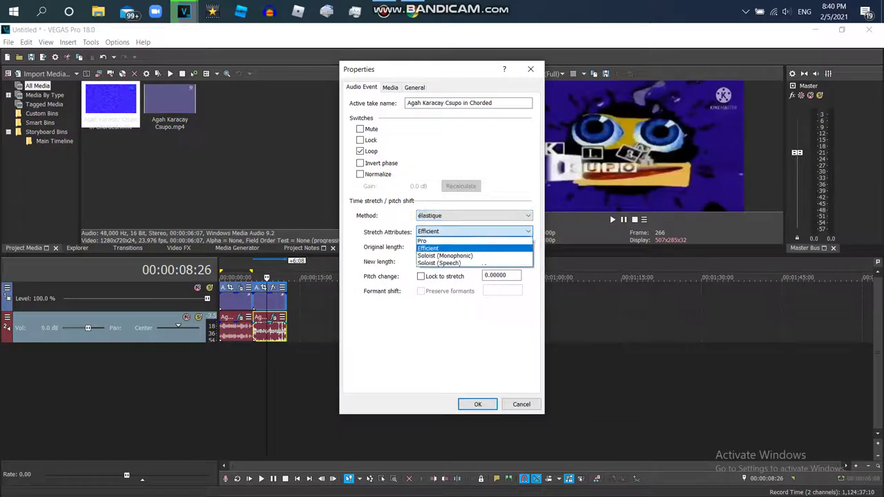
pyautogui.click(442, 242)
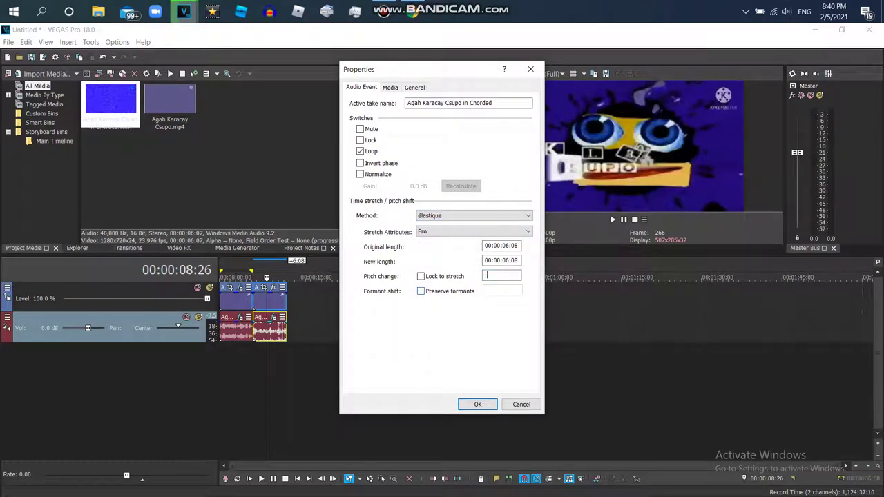
pyautogui.click(477, 404)
# Duplicate the second clip's audio event onto a new audio track below, aligned with the original.
pyautogui.rightClick(282, 298)
pyautogui.click(359, 175)
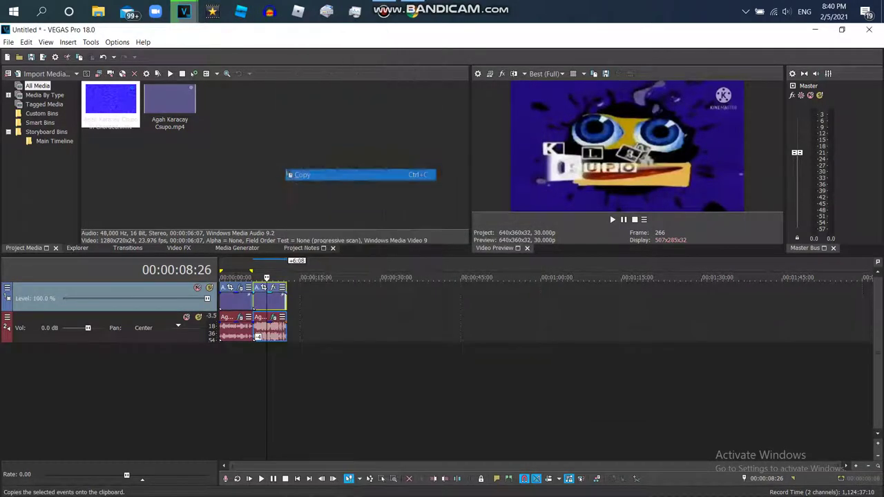
pyautogui.rightClick(305, 322)
pyautogui.click(325, 95)
pyautogui.moveTo(283, 328); pyautogui.dragTo(270, 359)
pyautogui.rightClick(325, 355)
pyautogui.click(359, 260)
# Set the pitch change of the duplicated audio event to -8 and play the second clip to preview the sound.
pyautogui.rightClick(276, 359)
pyautogui.click(352, 490)
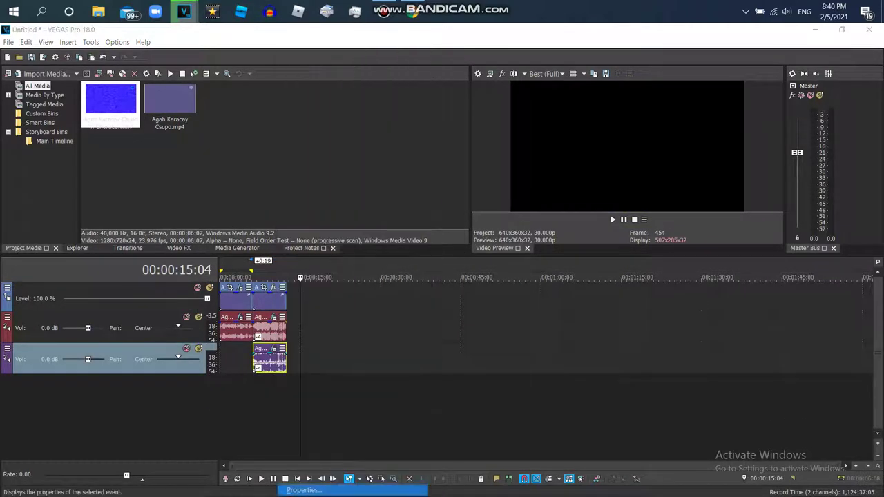
pyautogui.click(501, 275)
pyautogui.write('-8')
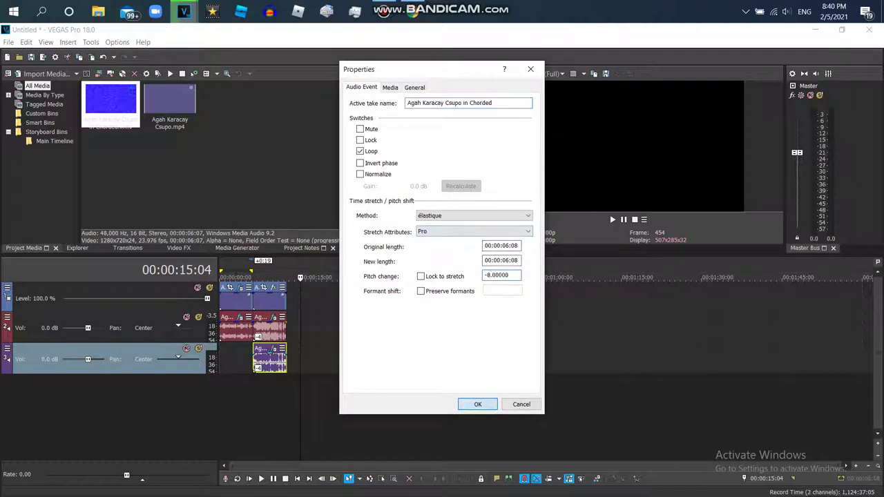
pyautogui.press('Return')
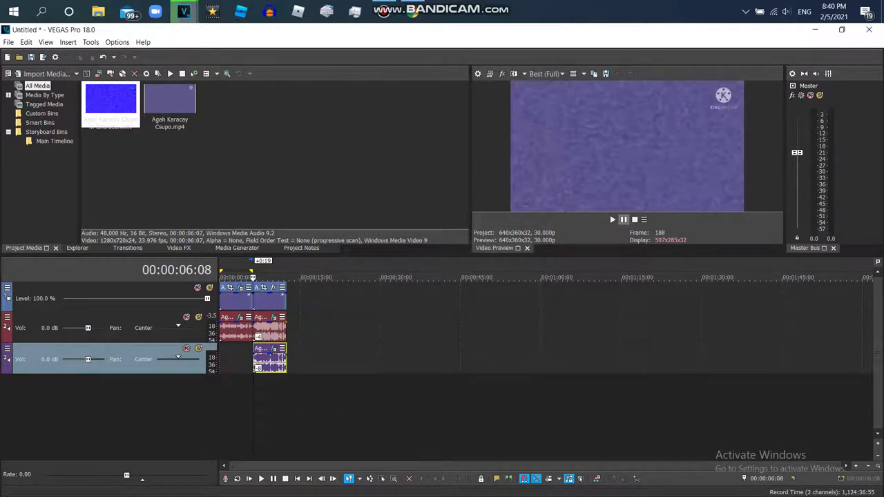
pyautogui.press('space')
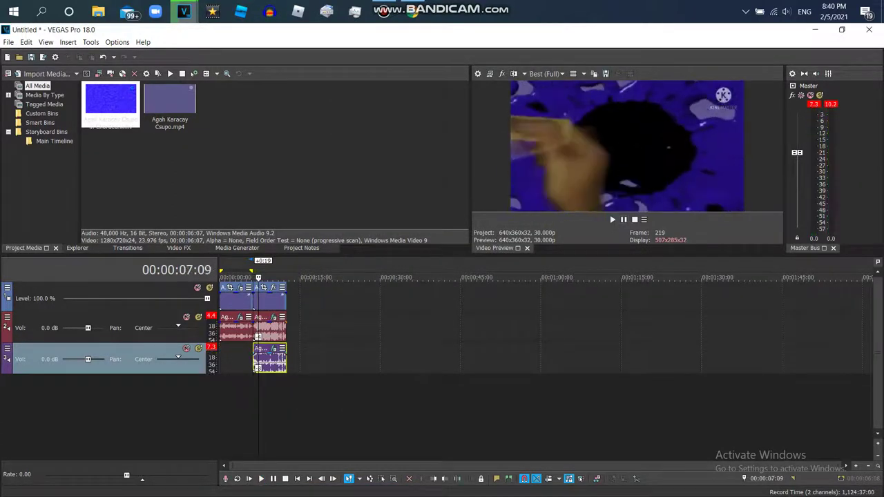
# Switch to the browser and play Klasky Csupo in Formulator V2 from a playlist in the search results.
pyautogui.hotkey('alt', 'Tab')
pyautogui.scroll(-8, 483, 290)
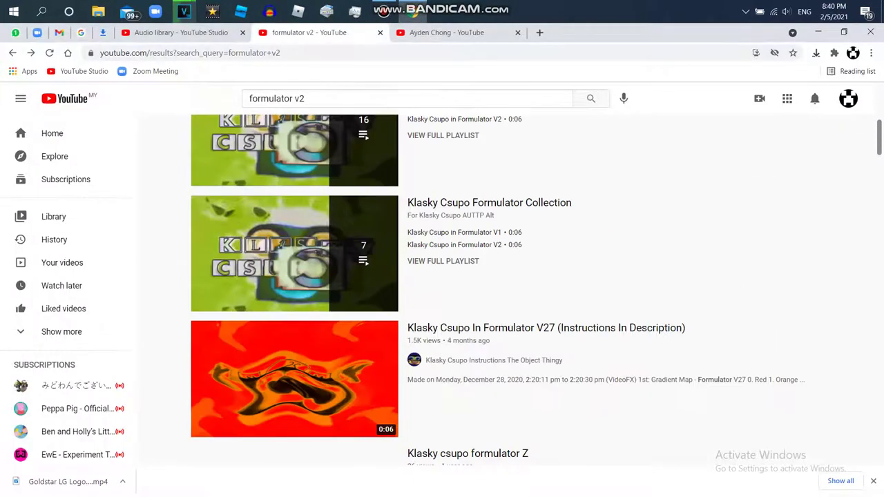
pyautogui.scroll(1, 296, 269)
pyautogui.scroll(-5, 296, 269)
pyautogui.click(296, 269)
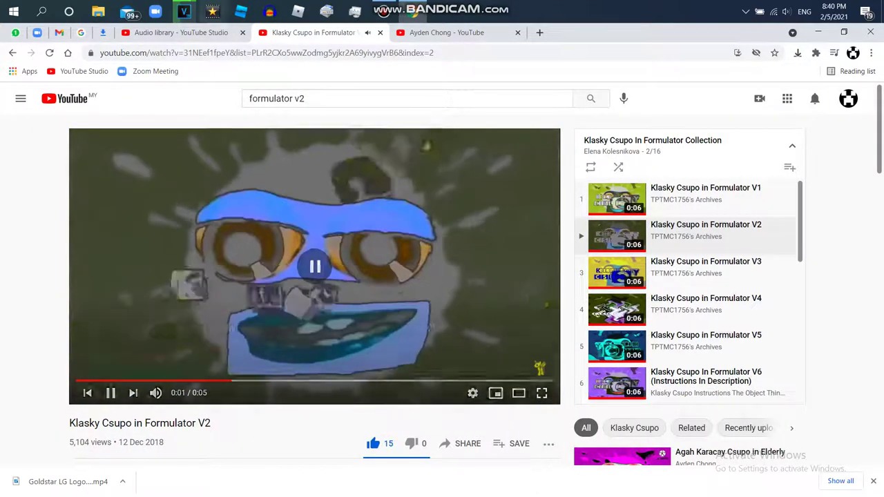
# Back in VEGAS Pro, duplicate the audio track that holds the second clip's event pitched at -8.
pyautogui.moveTo(184, 11)
pyautogui.click(62, 62)
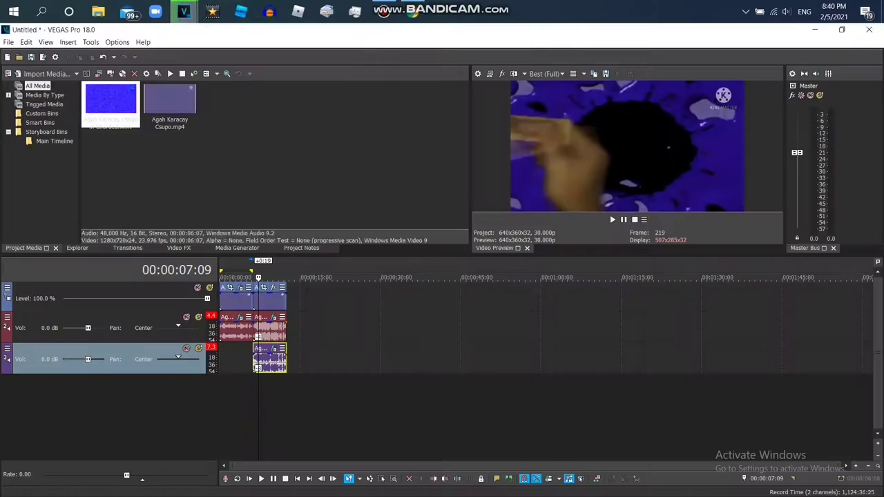
pyautogui.rightClick(308, 361)
pyautogui.click(346, 268)
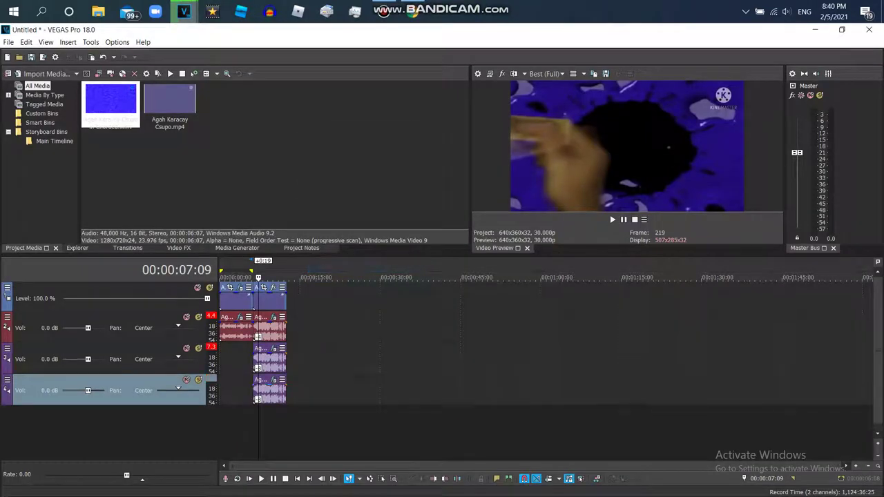
# Set the pitch change of the audio event on the new bottom track to -12 and play the second clip.
pyautogui.rightClick(317, 394)
pyautogui.press('Escape')
pyautogui.rightClick(272, 390)
pyautogui.click(298, 489)
pyautogui.doubleClick(499, 275)
pyautogui.write('1.5')
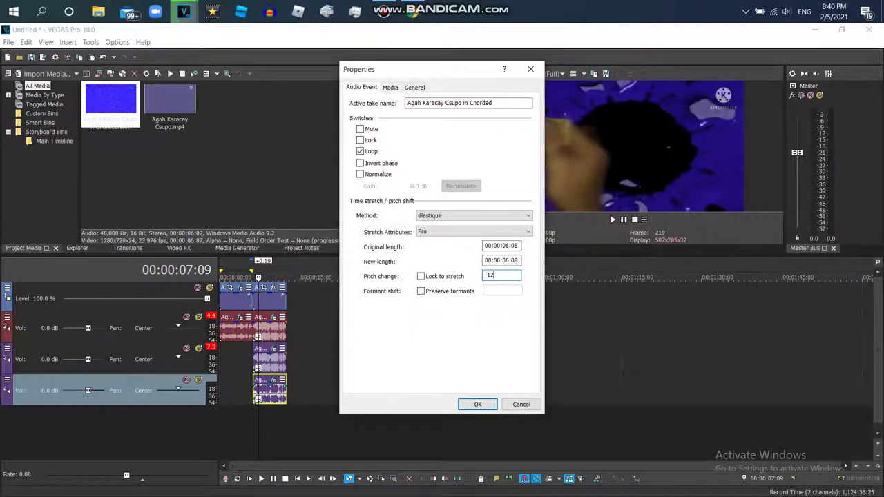
pyautogui.click(474, 404)
pyautogui.press('space')
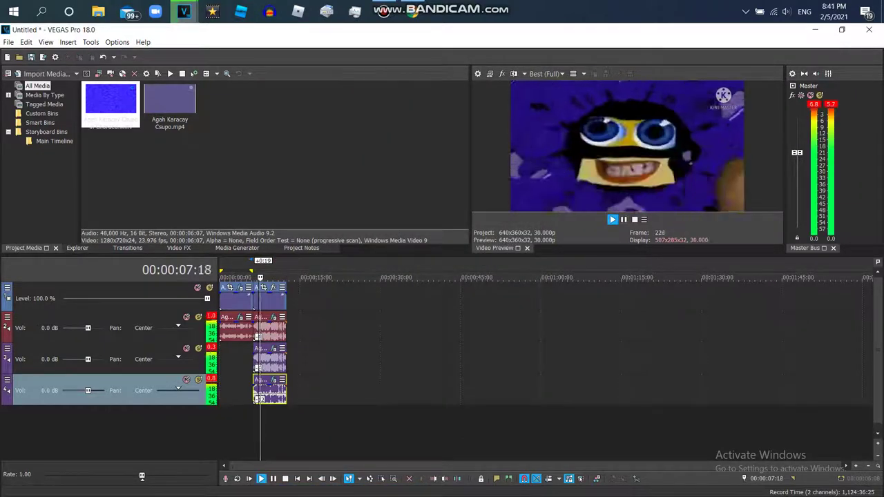
# Delete the middle audio track holding the event pitched at -8 and stop playback.
pyautogui.rightClick(315, 352)
pyautogui.click(349, 239)
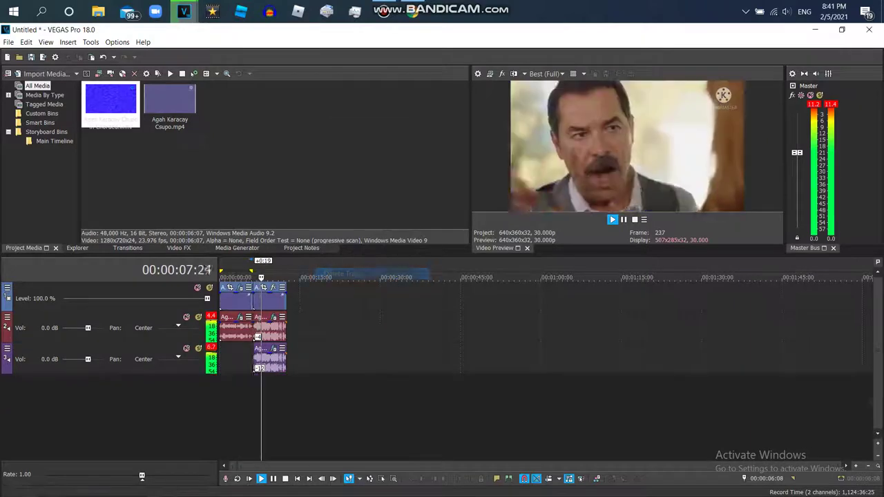
pyautogui.click(635, 219)
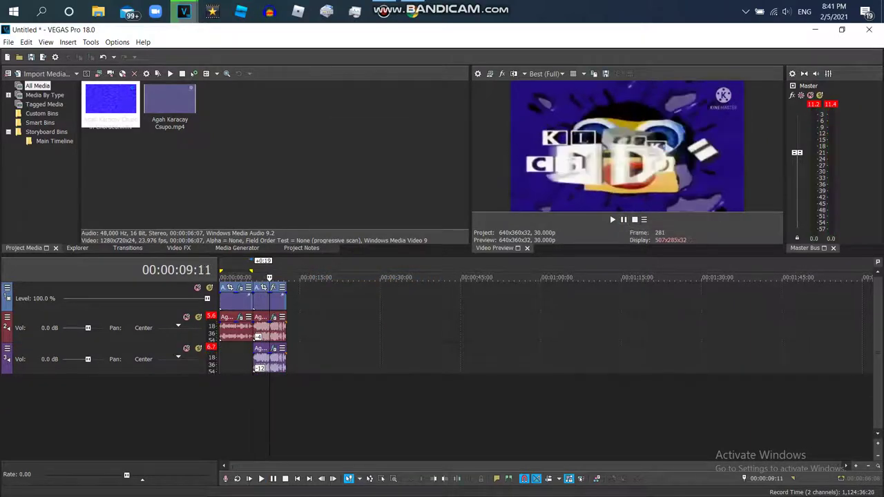
# Set the pitch change of the audio event on the lowest track to -8.
pyautogui.rightClick(269, 359)
pyautogui.click(297, 487)
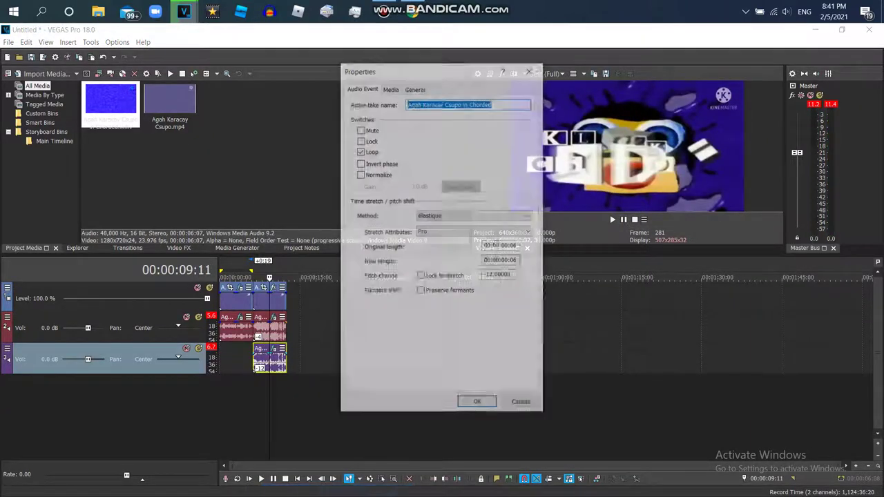
pyautogui.doubleClick(502, 275)
pyautogui.click(478, 404)
# Check the Klasky Csupo in Formulator V2 video in the browser, pause it and return to VEGAS Pro.
pyautogui.hotkey('alt', 'Tab')
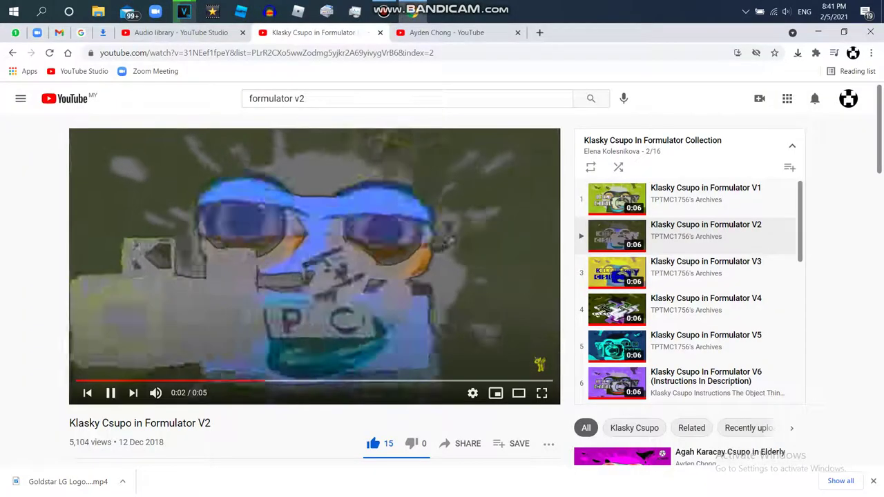
pyautogui.press('space')
pyautogui.moveTo(184, 11)
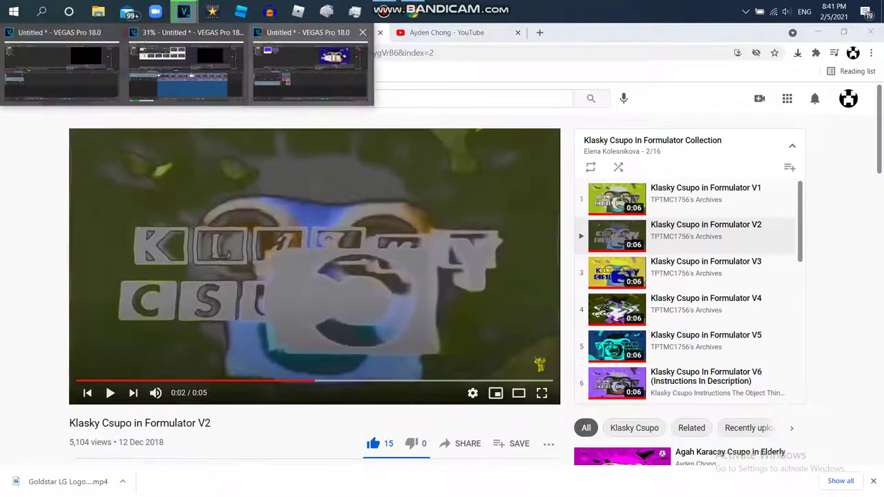
pyautogui.click(308, 65)
# Duplicate the audio track pitched at -8, set the upper copy's event to a pitch change of -6 and preview the sound.
pyautogui.rightClick(319, 359)
pyautogui.click(346, 268)
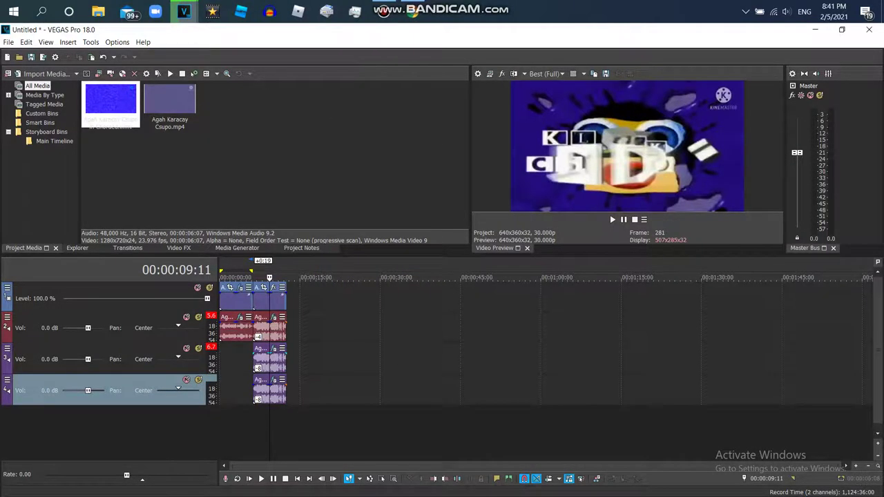
pyautogui.rightClick(280, 359)
pyautogui.click(325, 489)
pyautogui.moveTo(498, 275); pyautogui.dragTo(509, 276)
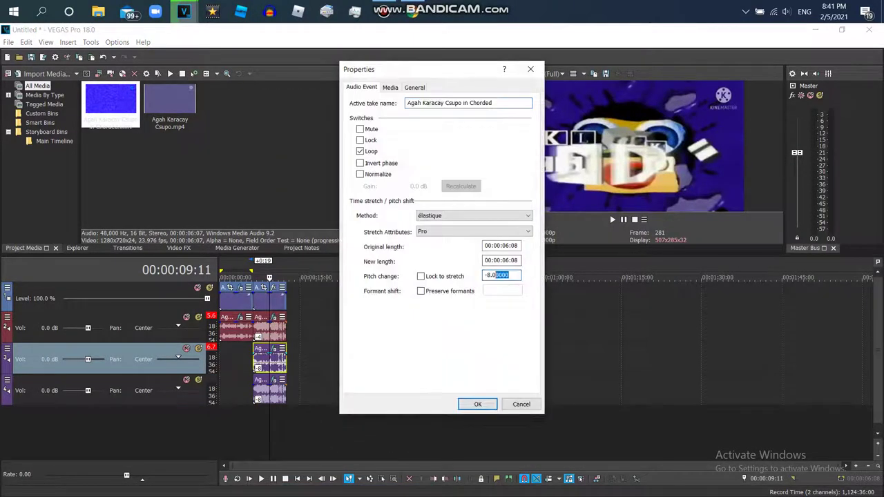
pyautogui.write('-6')
pyautogui.press('Return')
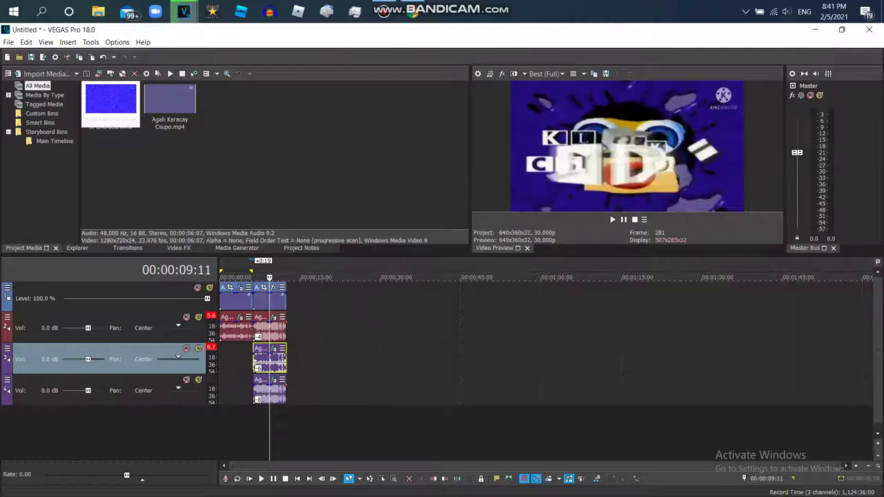
pyautogui.press('space')
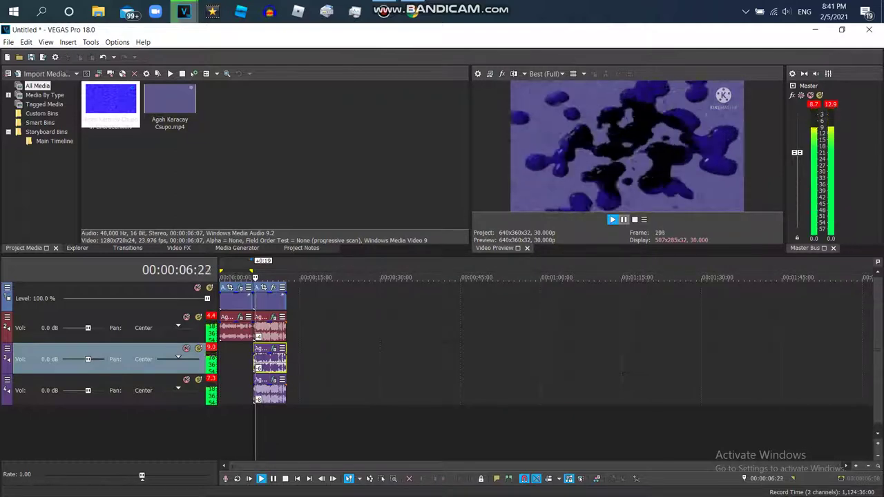
# Play and pause the Formulator V2 reference video in the browser to compare, and return to VEGAS Pro.
pyautogui.hotkey('alt', 'Tab')
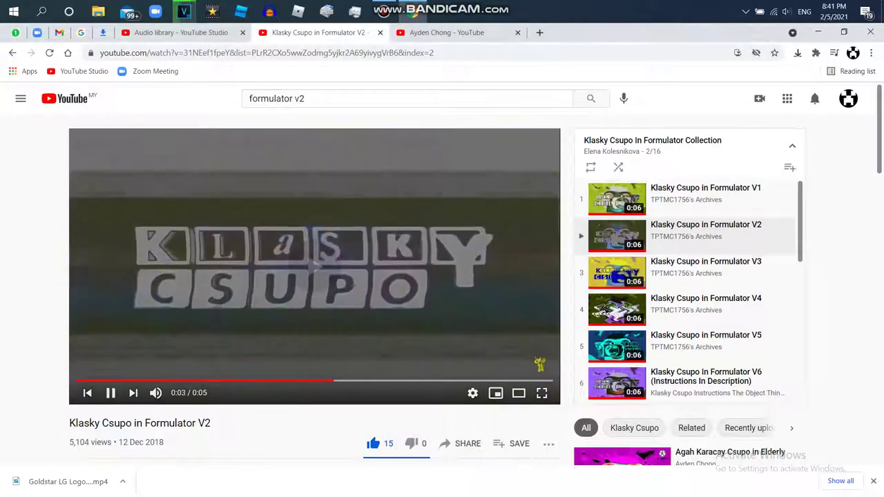
pyautogui.press('space')
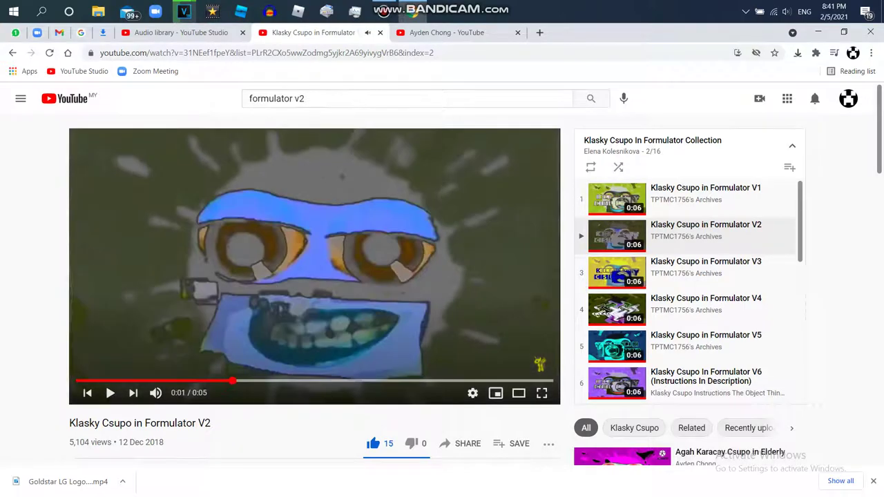
pyautogui.moveTo(184, 11)
pyautogui.click(64, 61)
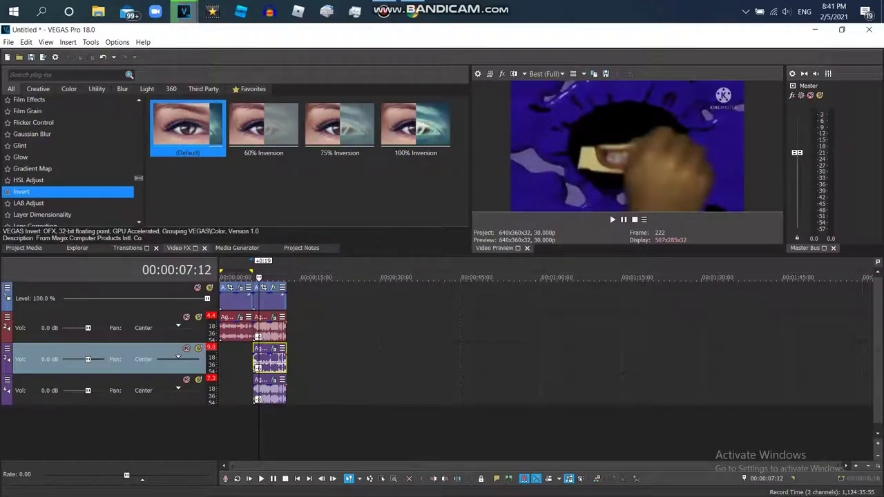
# Apply the default Invert effect to the second video clip, add LAB Adjust with the Invert Luminosity preset before it, and preview.
pyautogui.moveTo(187, 128); pyautogui.dragTo(269, 359)
pyautogui.click(27, 203)
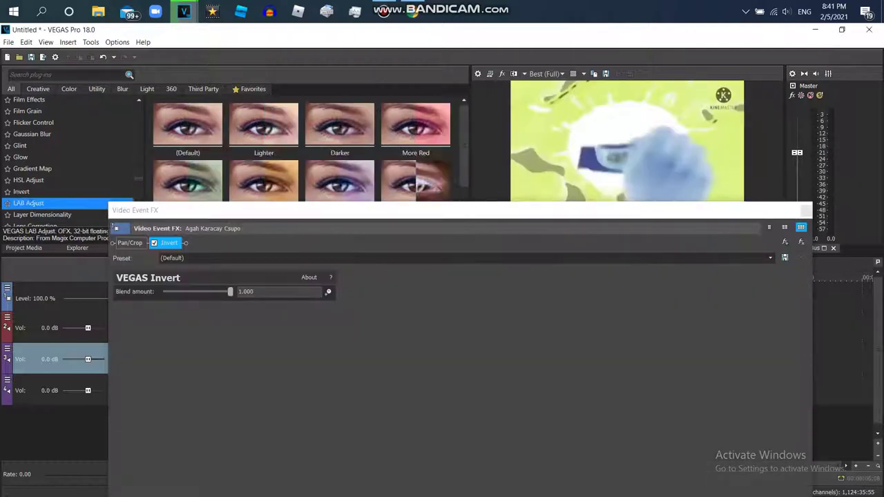
pyautogui.moveTo(442, 203); pyautogui.dragTo(443, 286)
pyautogui.click(416, 181)
pyautogui.moveTo(415, 181); pyautogui.dragTo(176, 318)
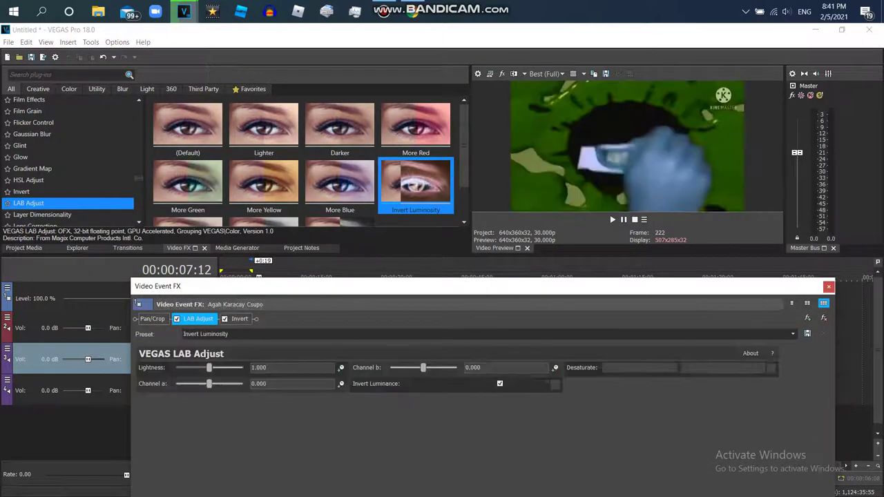
pyautogui.press('space')
pyautogui.press('space')
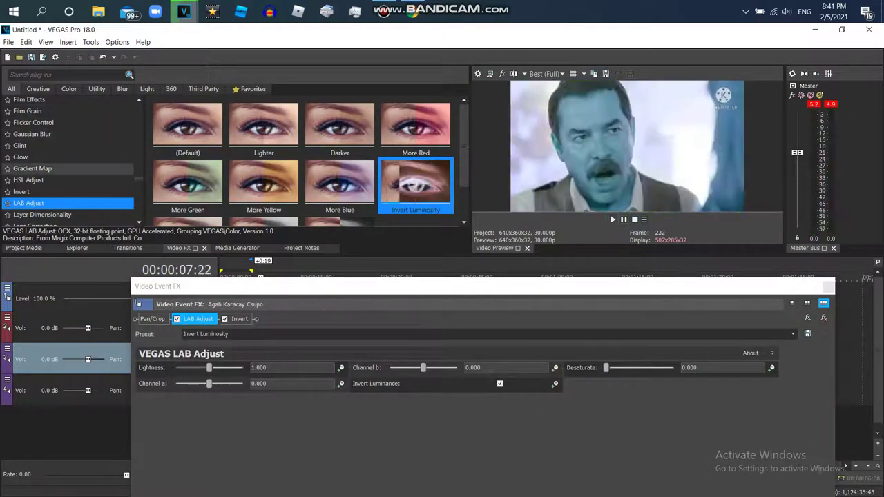
# Add Gradient Map with the Reset to None preset after Invert, set its end stop to alpha 105 and preview the clip.
pyautogui.click(32, 168)
pyautogui.moveTo(187, 127); pyautogui.dragTo(284, 319)
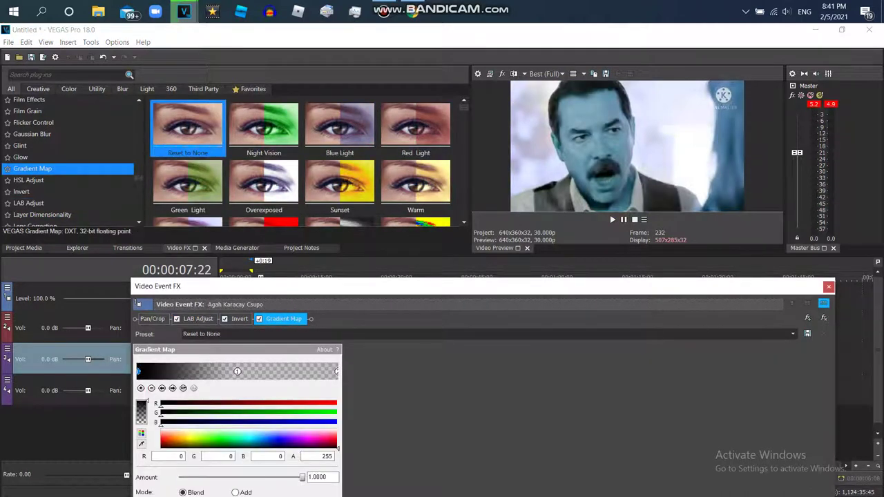
pyautogui.press('space')
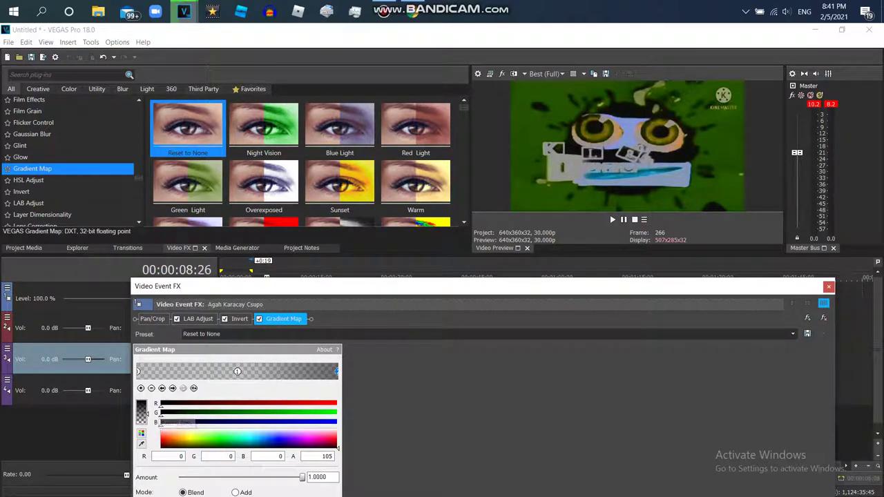
# Compare the colors with the paused Formulator V2 video in the browser and return to VEGAS Pro.
pyautogui.hotkey('alt', 'Tab')
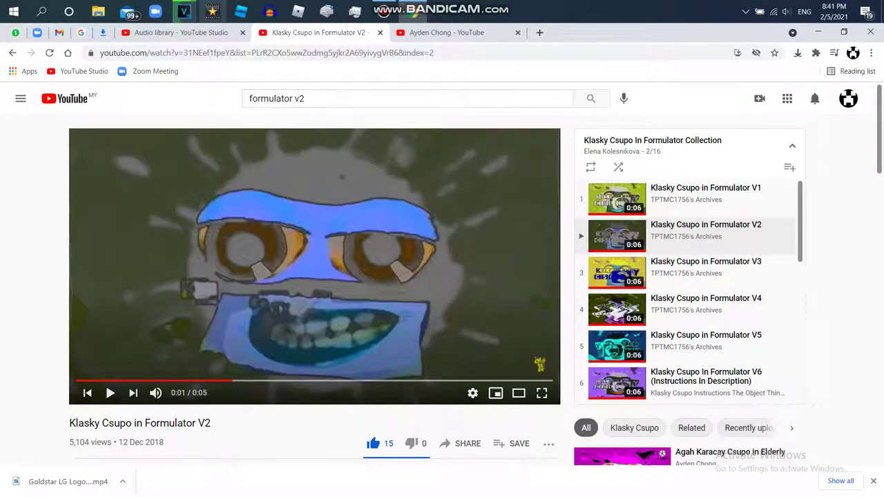
pyautogui.moveTo(184, 11)
pyautogui.click(311, 65)
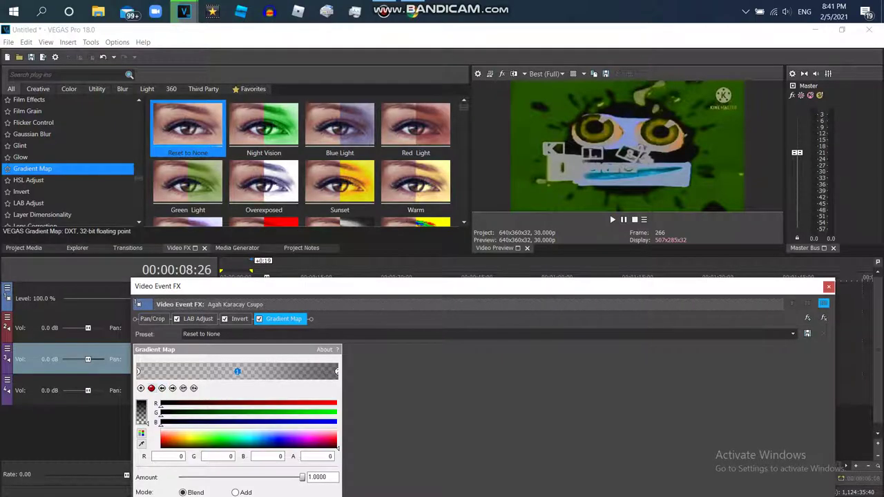
# Delete the Gradient Map's middle stop, move the start stop to the middle and set the end stop's alpha to 115.
pyautogui.press('Delete')
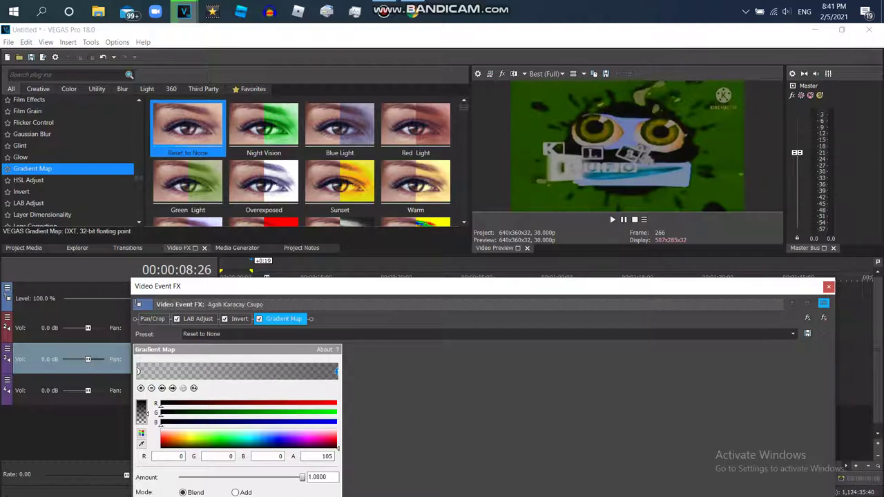
pyautogui.moveTo(139, 371)
pyautogui.mouseDown()
pyautogui.moveTo(283, 372)
pyautogui.moveTo(239, 371)
pyautogui.mouseUp()
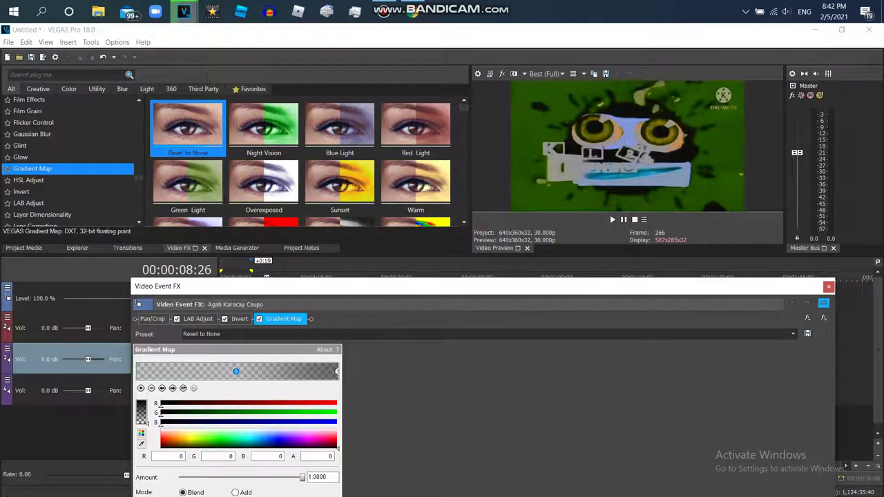
pyautogui.moveTo(319, 456); pyautogui.dragTo(321, 455)
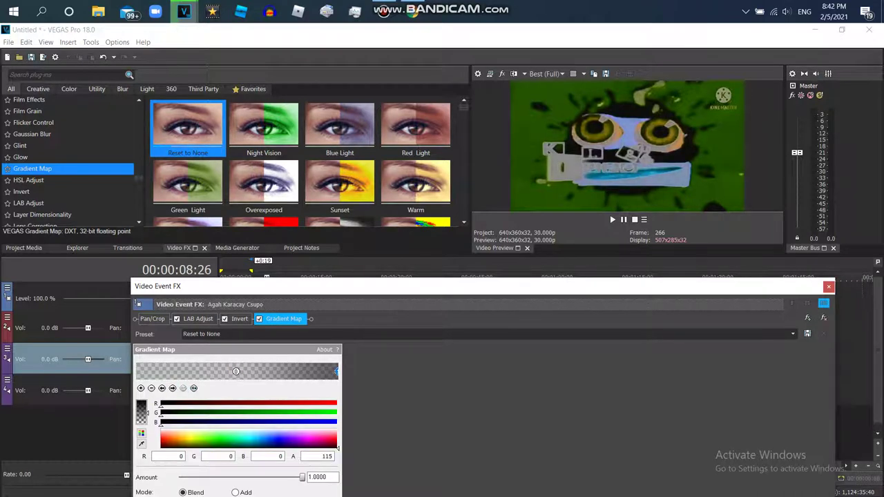
# Try an alpha of 75 on the gradient's middle stop and move it back toward the start of the gradient.
pyautogui.click(237, 371)
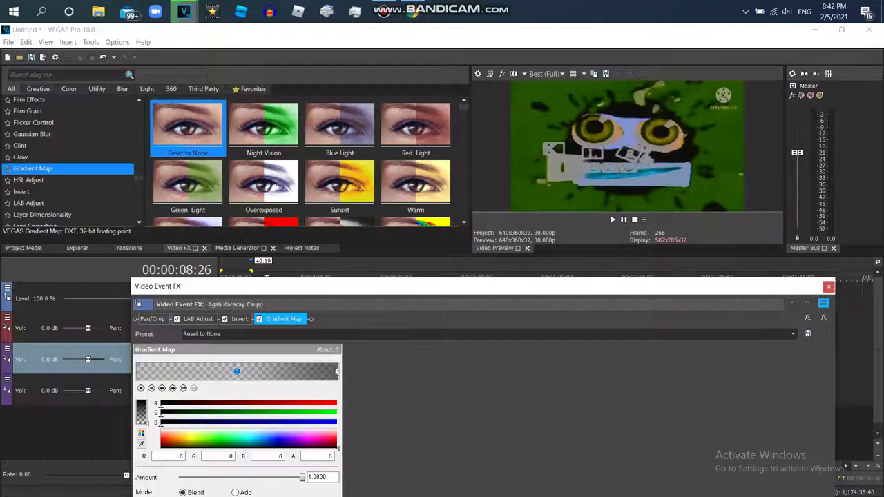
pyautogui.moveTo(321, 456); pyautogui.dragTo(328, 456)
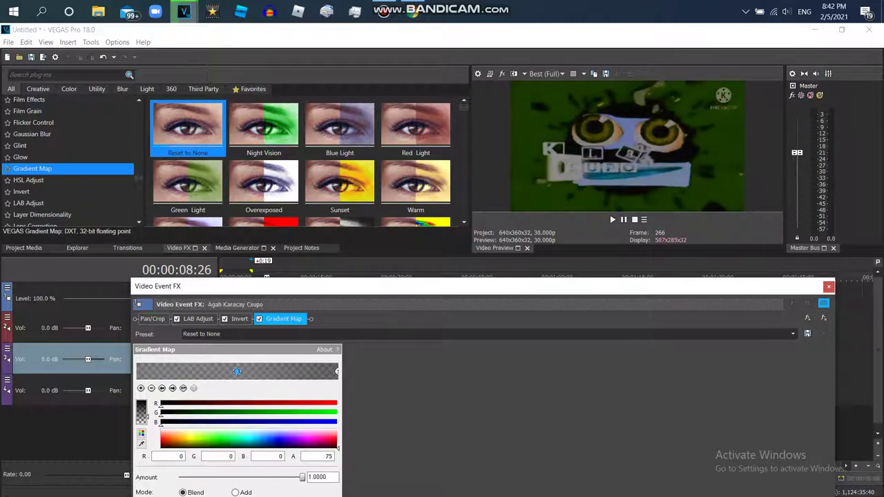
pyautogui.moveTo(236, 372); pyautogui.dragTo(166, 372)
pyautogui.moveTo(325, 456); pyautogui.dragTo(304, 456)
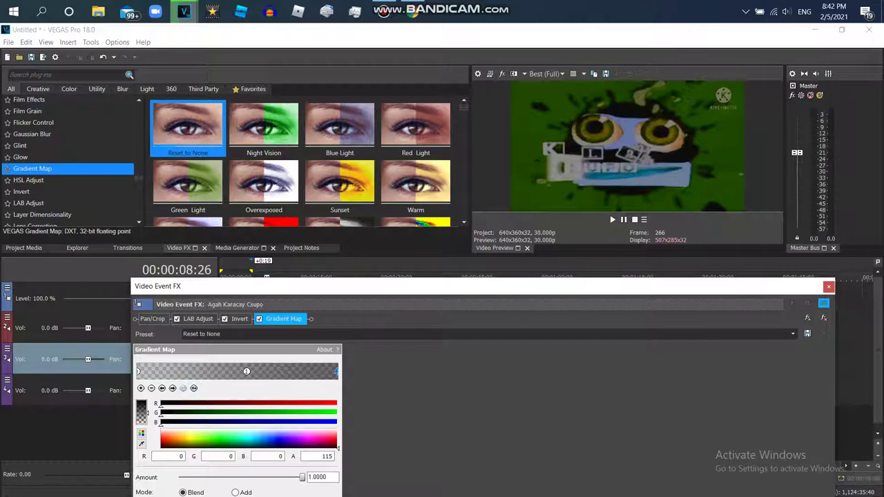
# Set the gradient's middle stop to gray RGB 139, 139, 139 with alpha 255, shift it toward the end and select the start stop.
pyautogui.moveTo(325, 456); pyautogui.dragTo(342, 456)
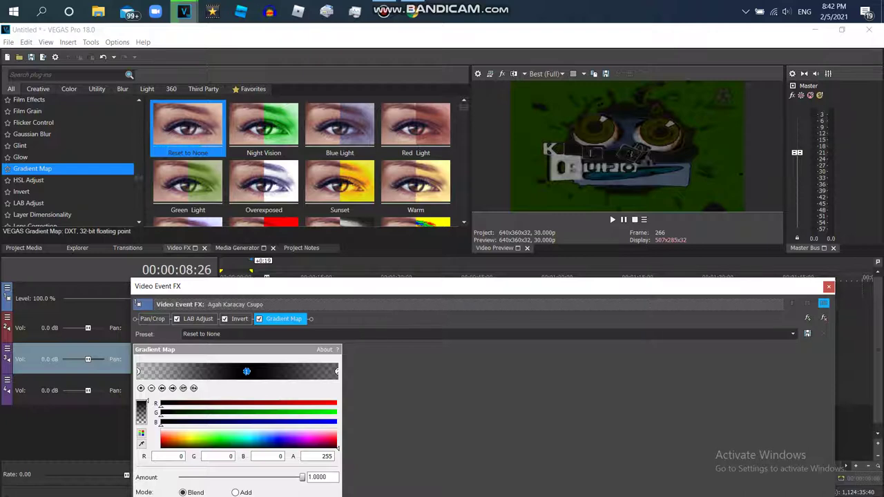
pyautogui.scroll(5, 246, 372)
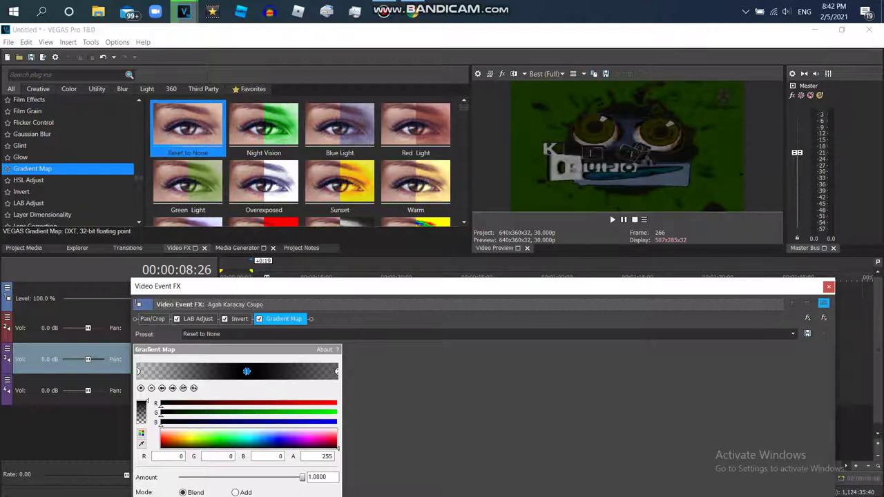
pyautogui.moveTo(247, 371)
pyautogui.mouseDown()
pyautogui.moveTo(180, 372)
pyautogui.moveTo(305, 371)
pyautogui.moveTo(271, 371)
pyautogui.mouseUp()
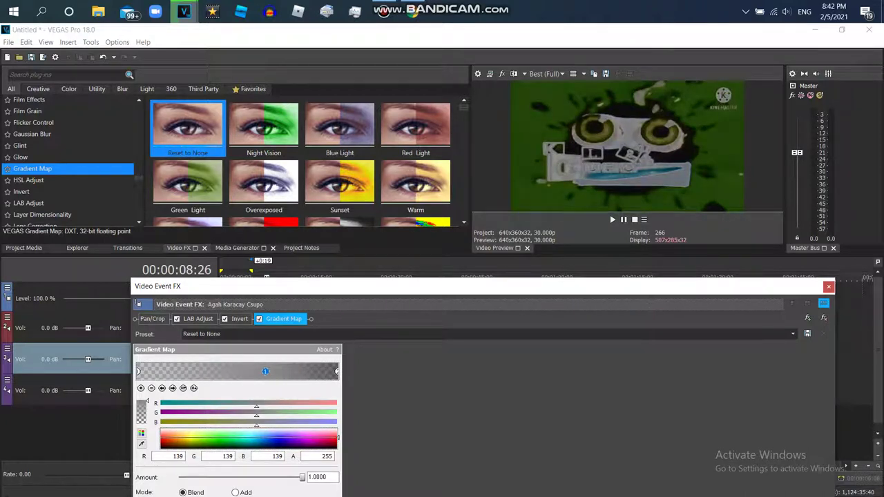
pyautogui.click(137, 371)
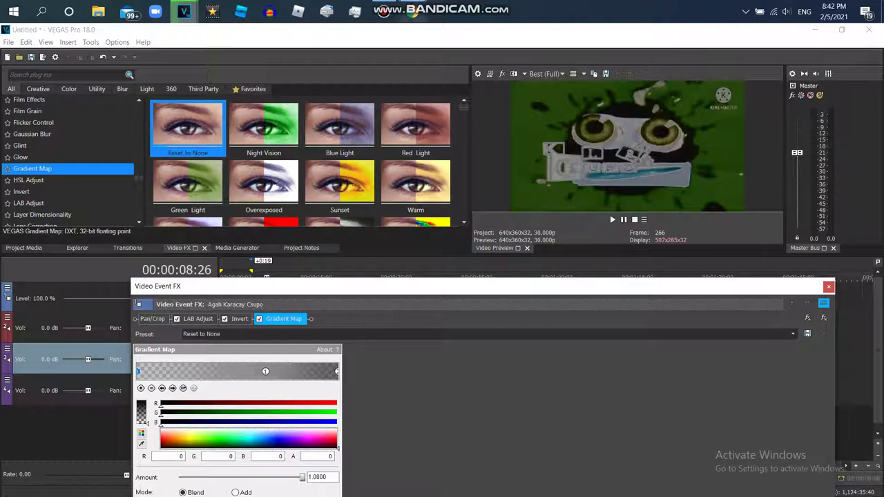
# Play and pause the Formulator V2 video in the browser to check its colors and return to VEGAS Pro.
pyautogui.hotkey('alt', 'Tab')
pyautogui.press('space')
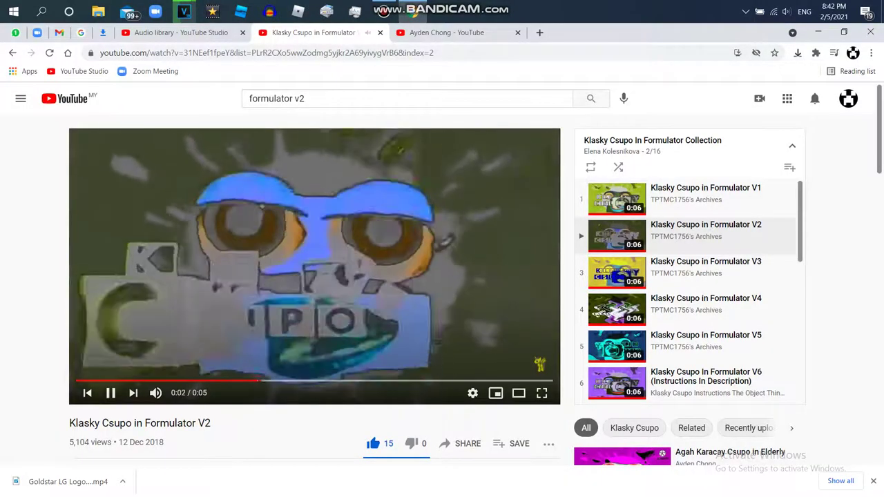
pyautogui.press('space')
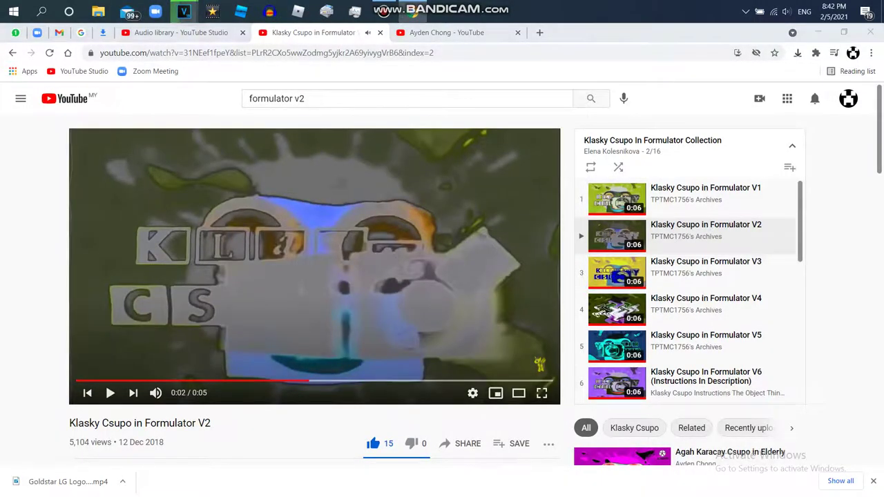
pyautogui.moveTo(183, 11)
pyautogui.click(310, 65)
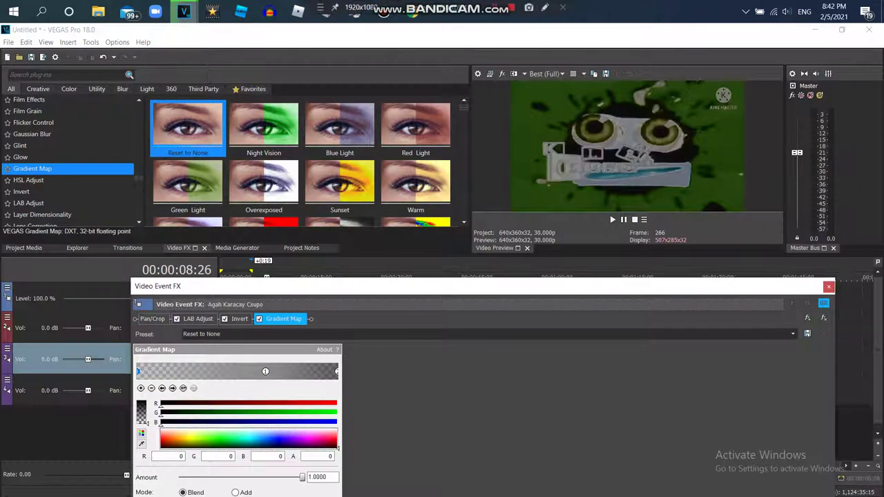
# Move the Gradient Map's middle stop to the center, make it fully transparent and set the end stop's alpha to 135.
pyautogui.moveTo(265, 372); pyautogui.dragTo(236, 371)
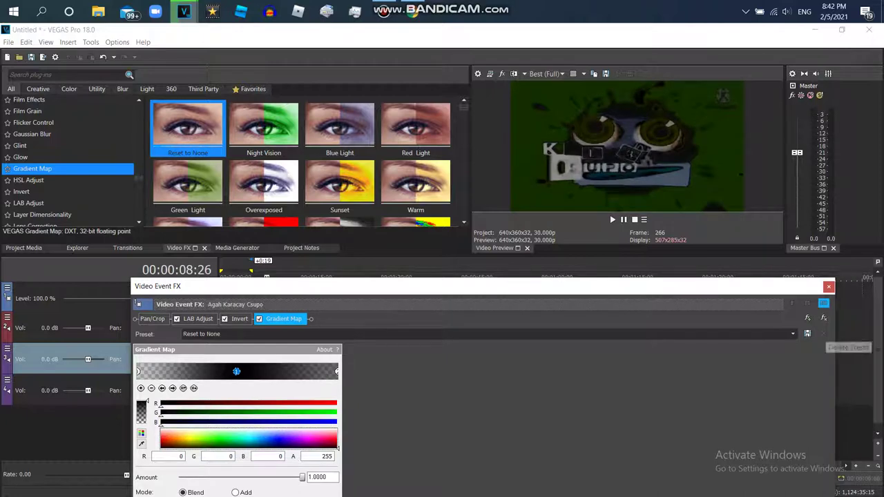
pyautogui.click(823, 318)
pyautogui.hotkey('ctrl', 'z')
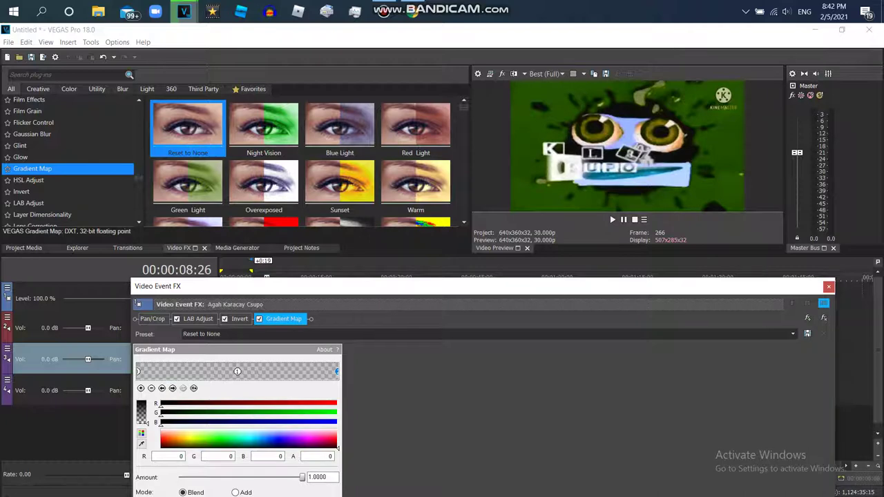
pyautogui.write('140')
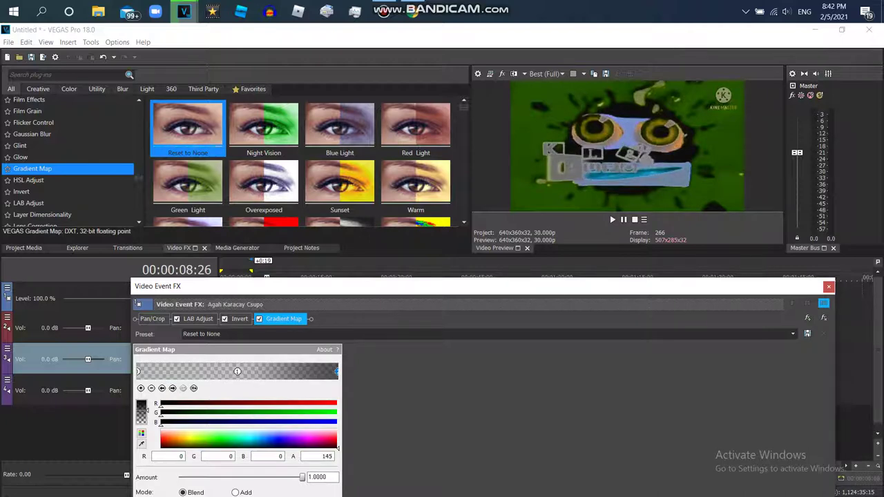
pyautogui.write('105')
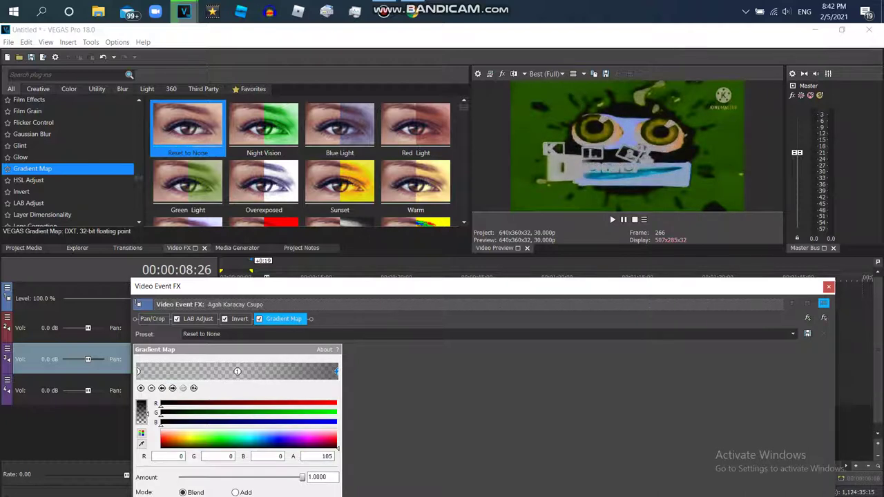
pyautogui.write('135')
# Reduce the VEGAS Pro window and reposition it with the Video Event FX window so the reference video stays partly visible.
pyautogui.click(842, 30)
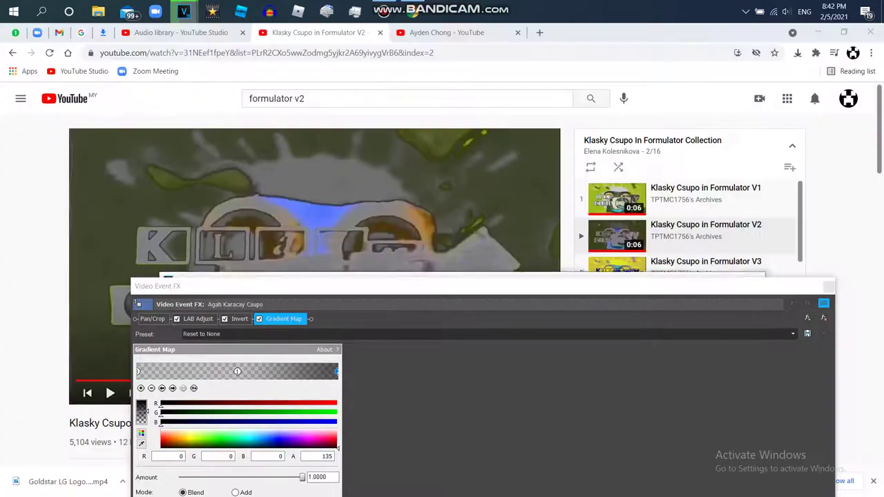
pyautogui.moveTo(143, 287); pyautogui.dragTo(155, 384)
pyautogui.moveTo(345, 289); pyautogui.dragTo(435, 91)
pyautogui.moveTo(207, 382); pyautogui.dragTo(257, 273)
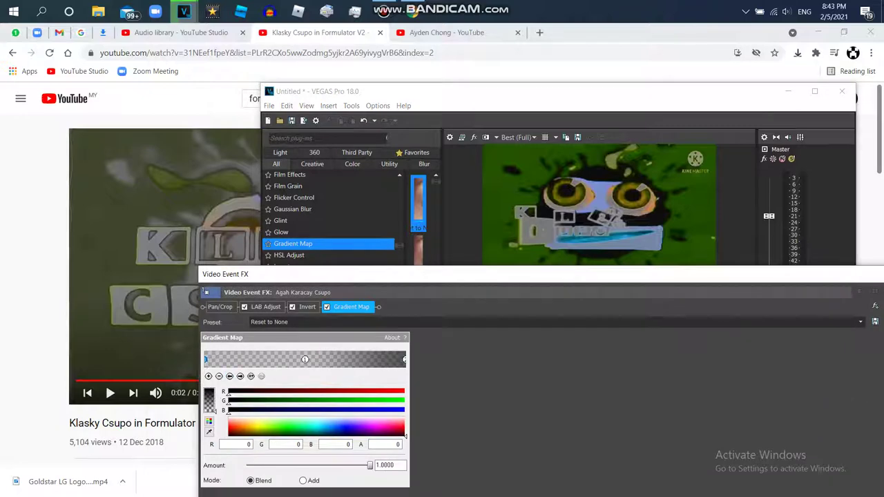
# Set the gradient's start and end stops to gray RGB 116, 116, 116 with alpha 255.
pyautogui.click(405, 435)
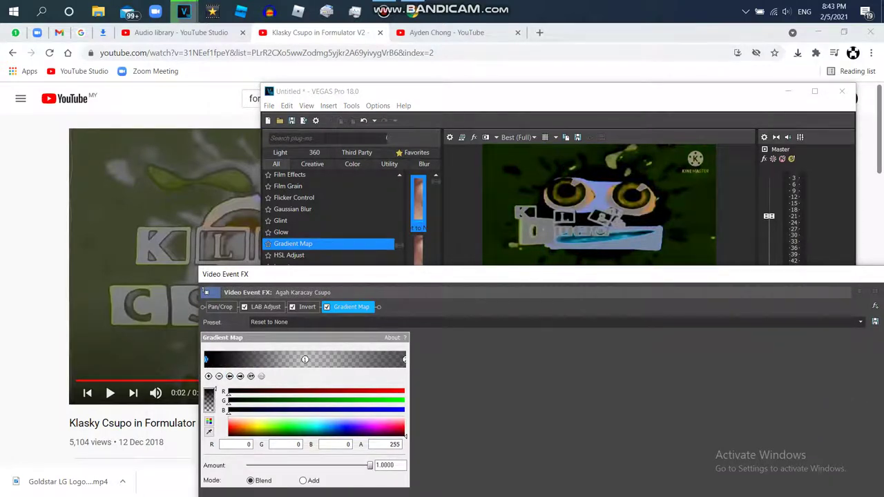
pyautogui.click(404, 425)
pyautogui.click(405, 435)
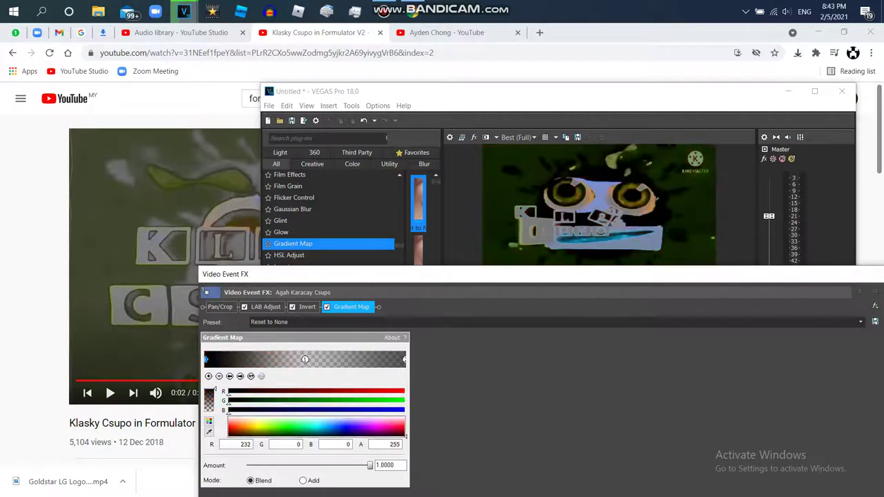
pyautogui.click(406, 432)
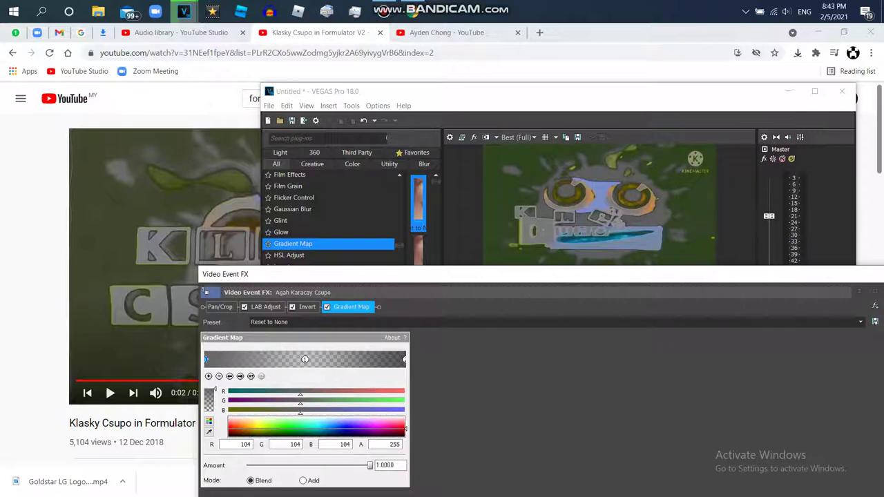
pyautogui.click(405, 427)
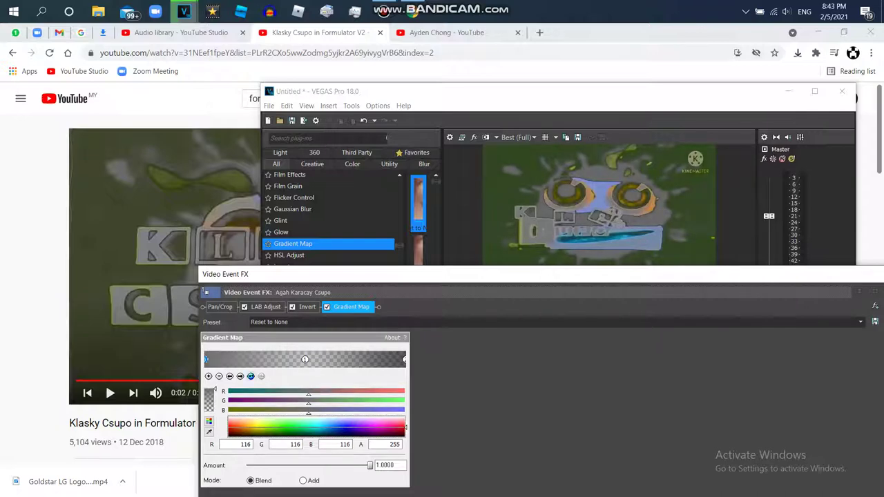
pyautogui.click(251, 376)
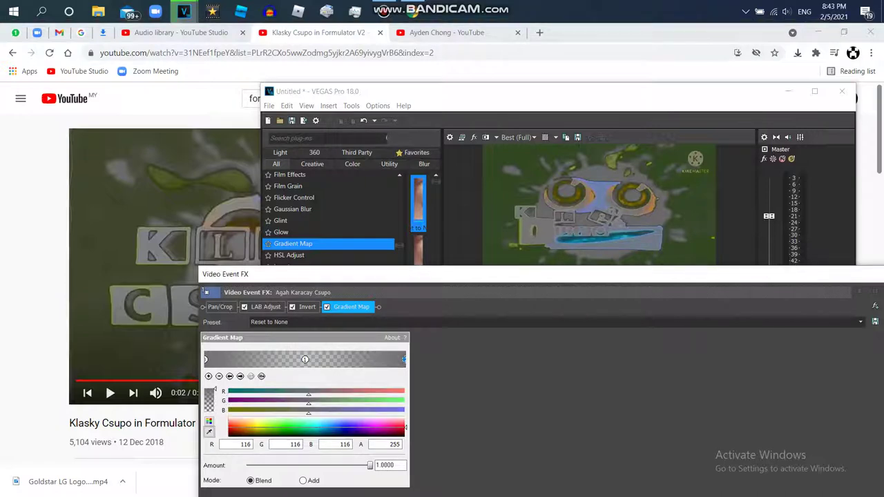
# Move the Video Event FX window aside, maximize VEGAS Pro and close the effects window.
pyautogui.moveTo(228, 273); pyautogui.dragTo(161, 270)
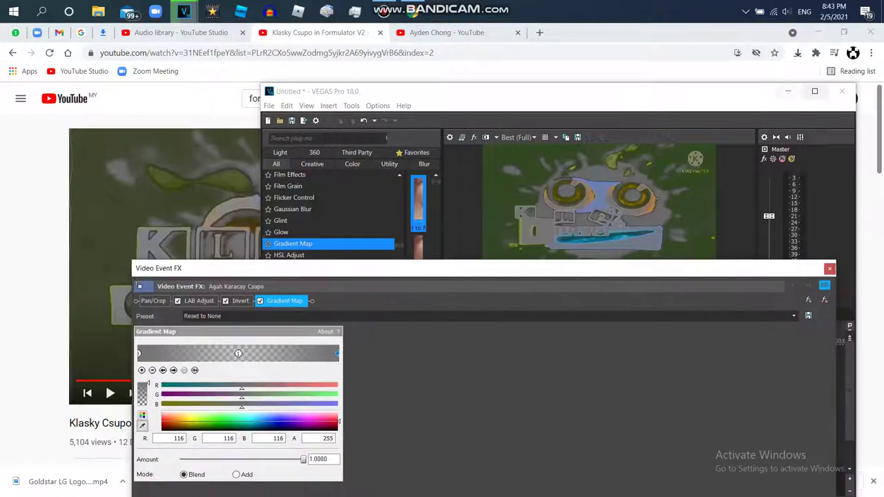
pyautogui.click(815, 90)
pyautogui.press('Escape')
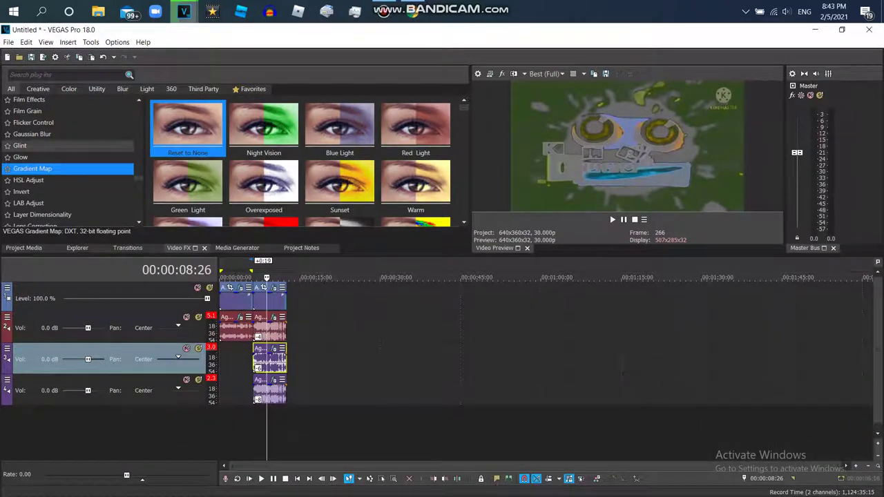
# Add the TV Simulator effect with the Crazy Diamond preset to the second video clip and set its line sync to 0.85.
pyautogui.scroll(-10, 69, 159)
pyautogui.scroll(15, 69, 159)
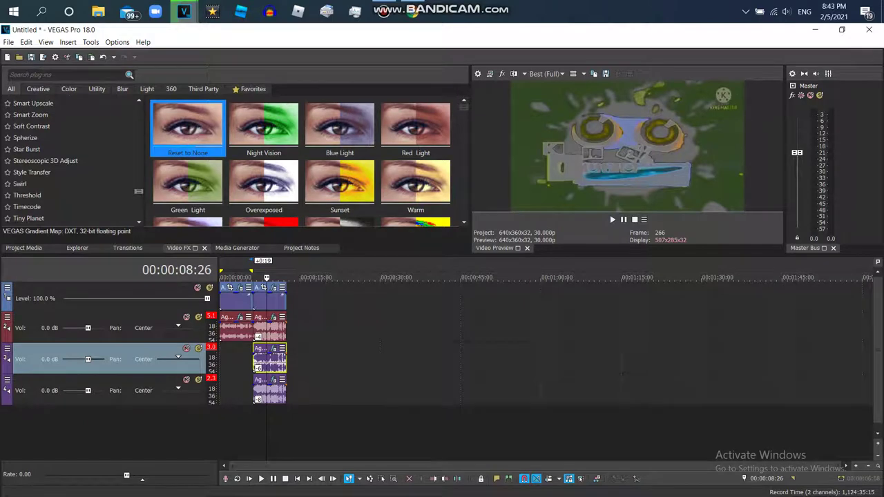
pyautogui.scroll(-2, 69, 159)
pyautogui.click(42, 157)
pyautogui.doubleClick(391, 126)
pyautogui.moveTo(341, 394); pyautogui.dragTo(332, 394)
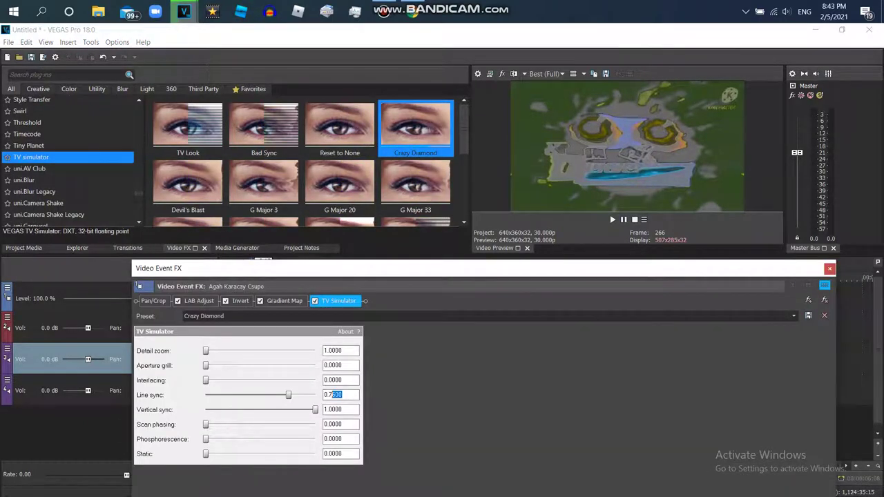
pyautogui.press('Tab')
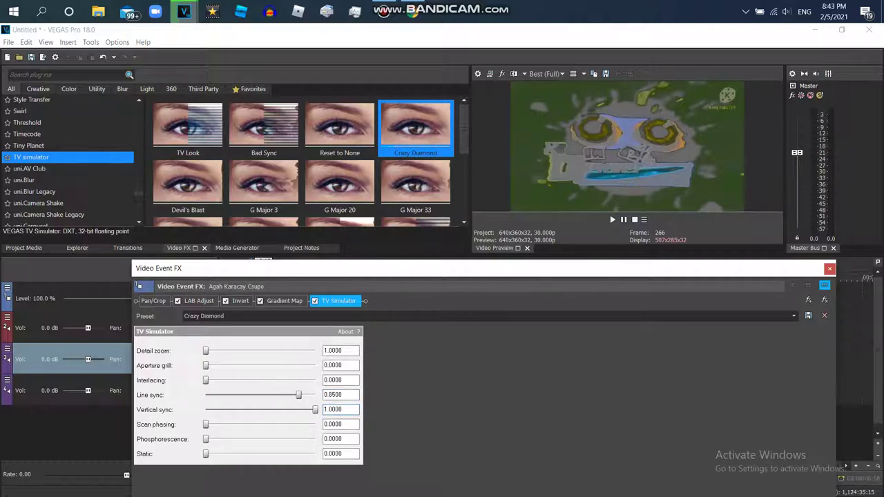
# Set the TV Simulator's detail zoom to 2.0.
pyautogui.moveTo(205, 351); pyautogui.dragTo(315, 351)
pyautogui.click(341, 350)
pyautogui.press('Tab')
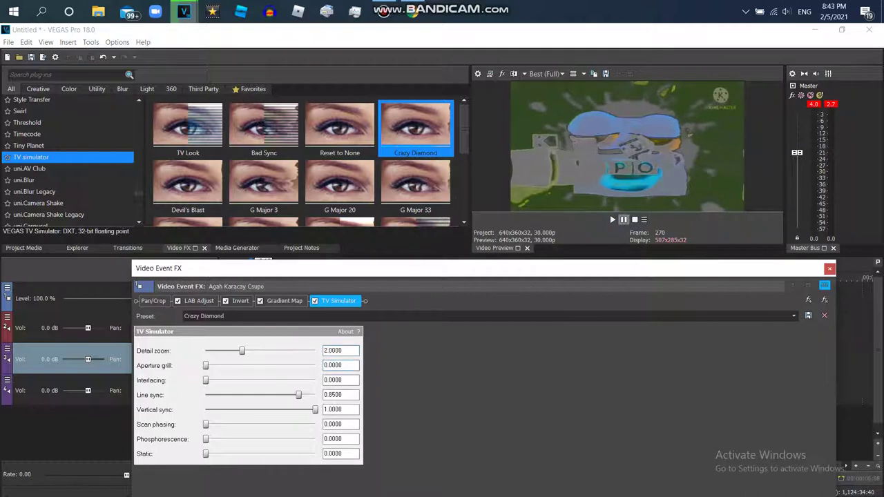
# Compare the distortion with the Formulator V2 video in the browser and return to VEGAS Pro.
pyautogui.click(412, 11)
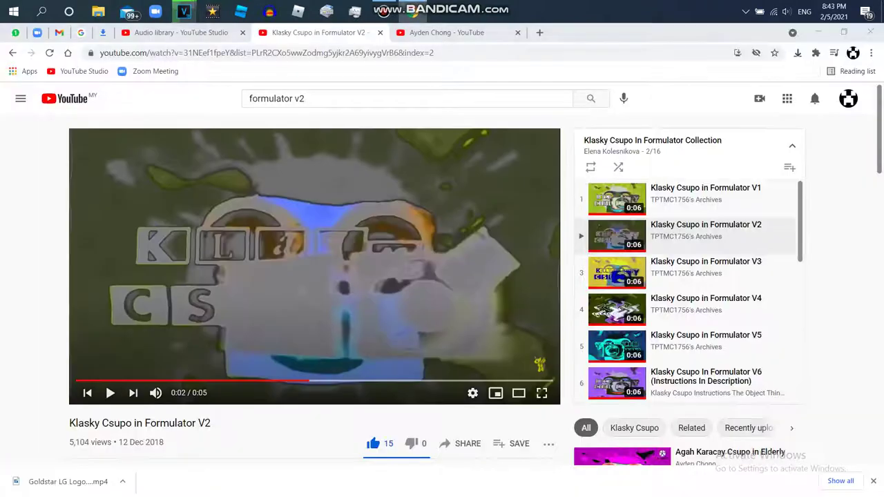
pyautogui.press('space')
pyautogui.press('space')
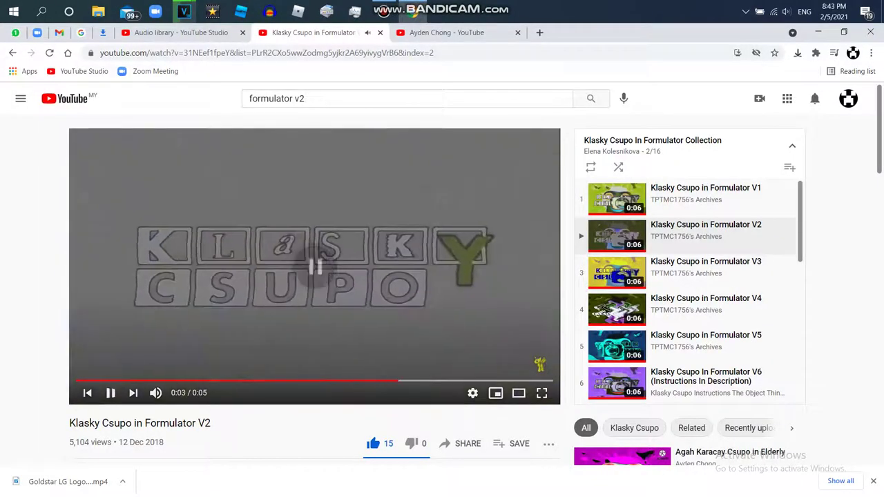
pyautogui.moveTo(184, 11)
pyautogui.click(311, 62)
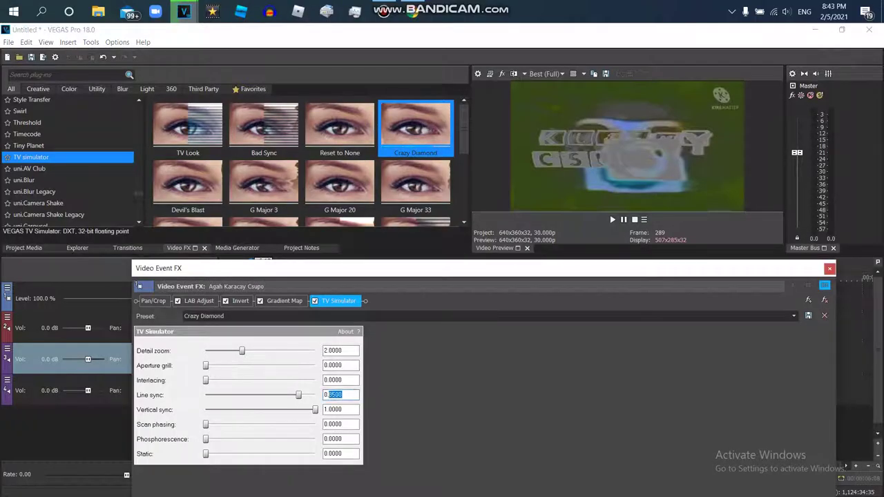
# Set the TV Simulator's line sync to 0.9, preview the clip and close the effects window.
pyautogui.press('space')
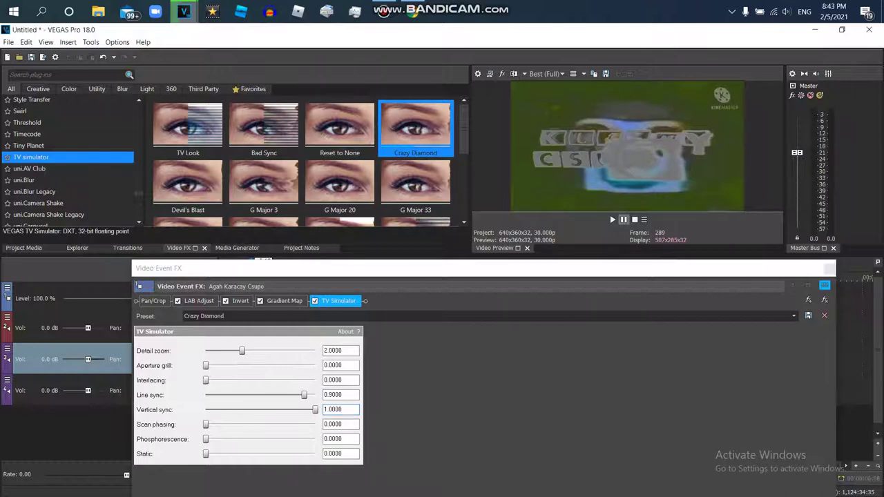
pyautogui.press('space')
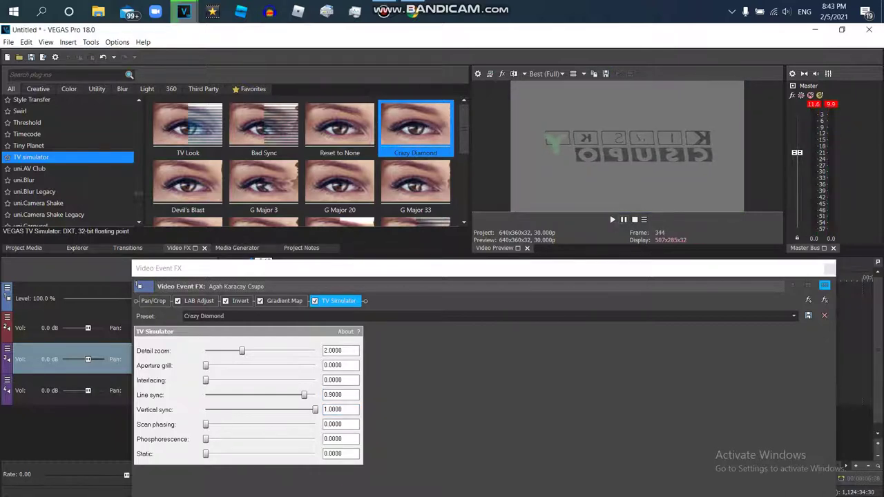
pyautogui.click(829, 268)
# Examine the Formulator V3 video in the browser, return to VEGAS Pro and play back the second clip.
pyautogui.hotkey('alt', 'Tab')
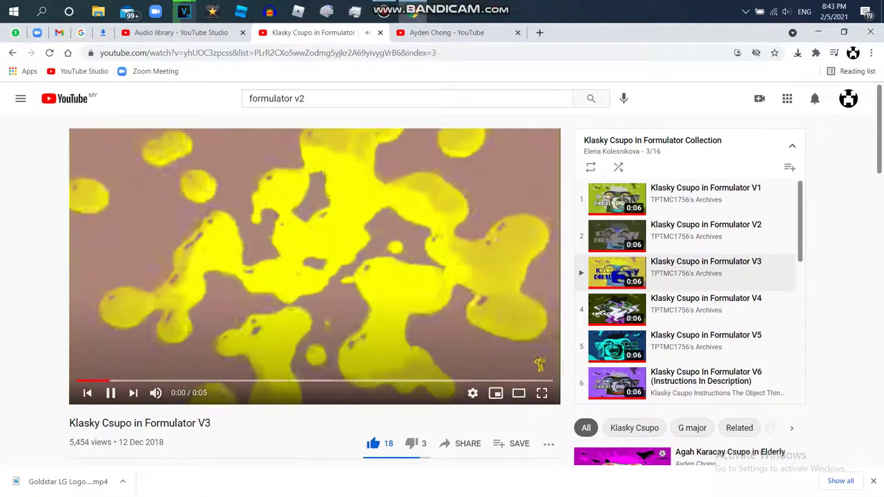
pyautogui.press('space')
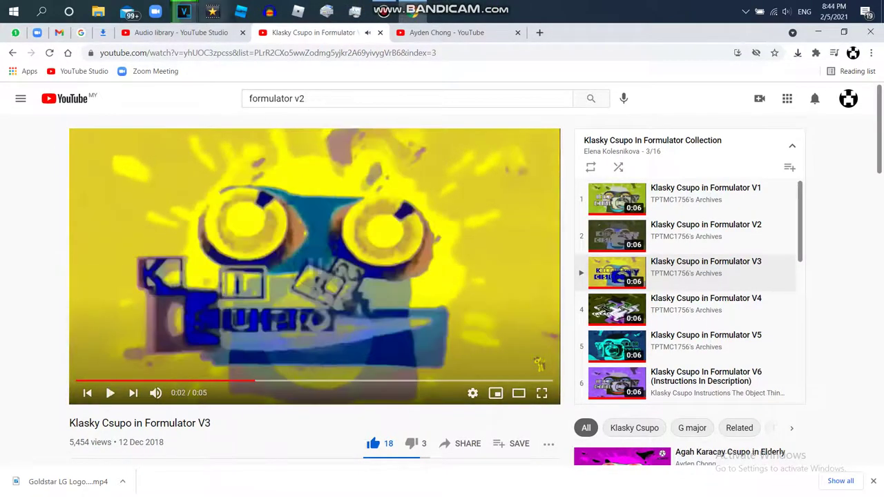
pyautogui.moveTo(184, 12)
pyautogui.click(310, 69)
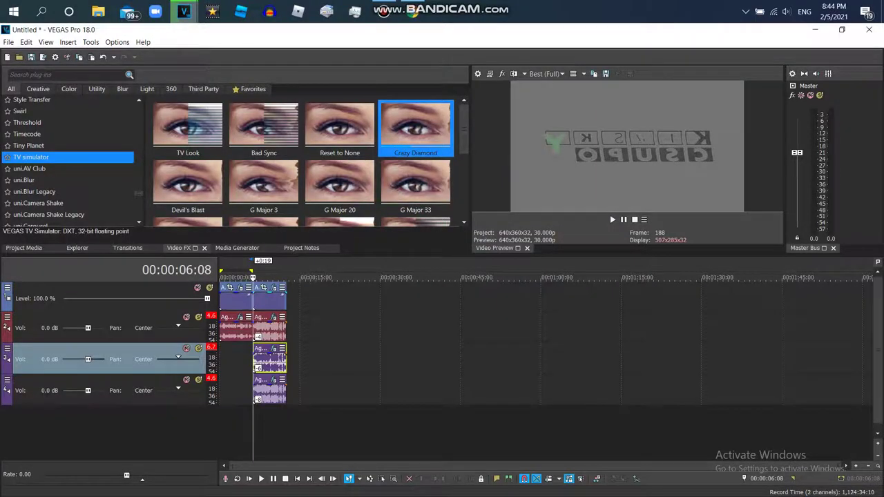
pyautogui.press('space')
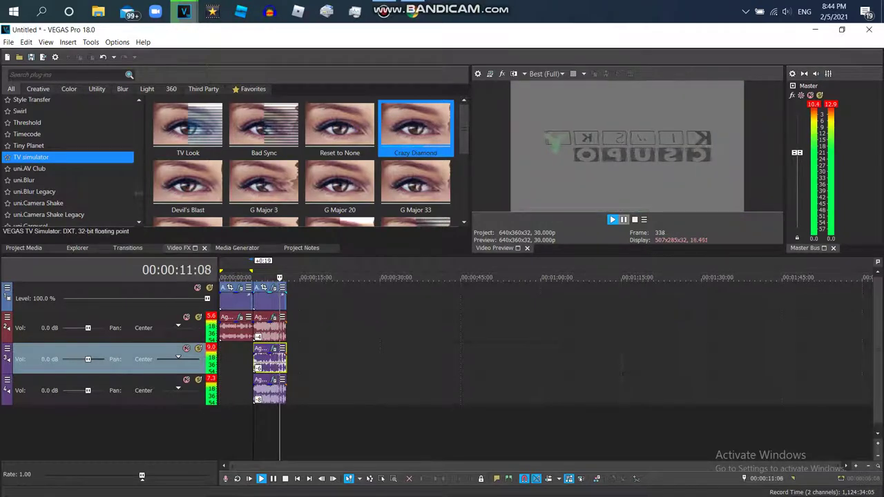
pyautogui.click(376, 428)
pyautogui.hotkey('alt', '1')
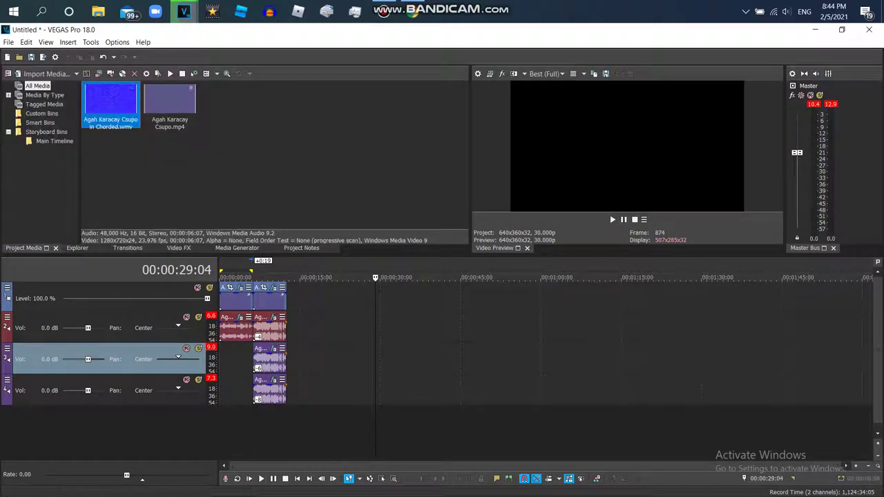
pyautogui.click(170, 104)
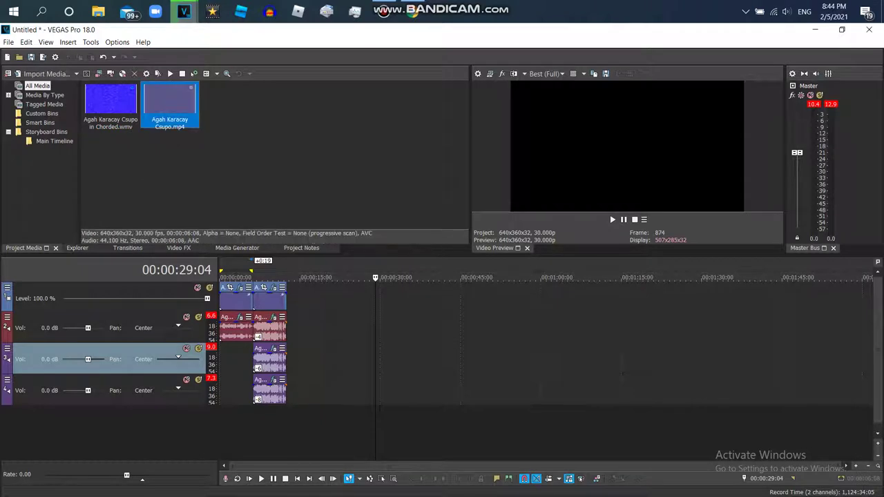
pyautogui.moveTo(324, 356); pyautogui.dragTo(303, 311)
pyautogui.moveTo(295, 277); pyautogui.dragTo(299, 277)
# Apply the default Invert effect to the third video clip.
pyautogui.hotkey('alt', '8')
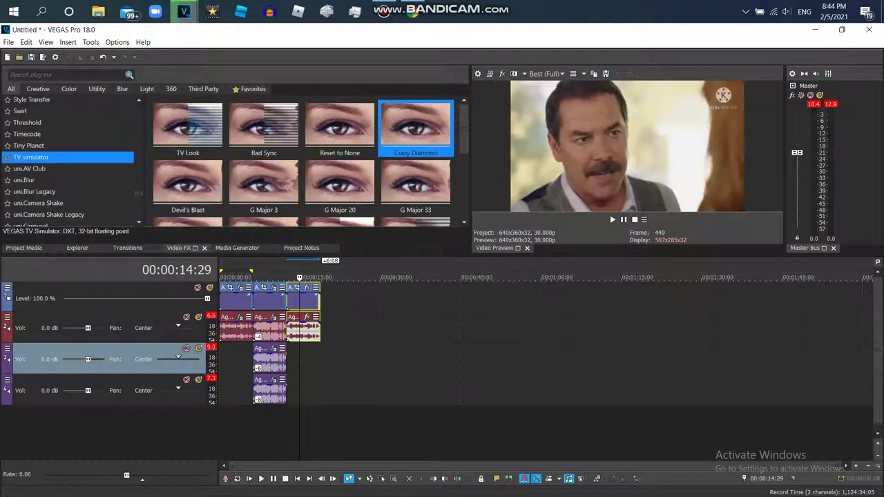
pyautogui.scroll(15, 69, 171)
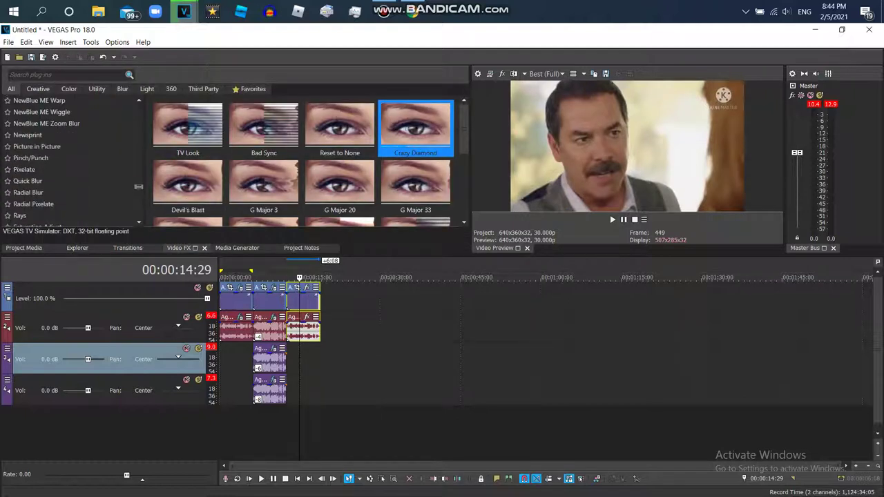
pyautogui.click(28, 137)
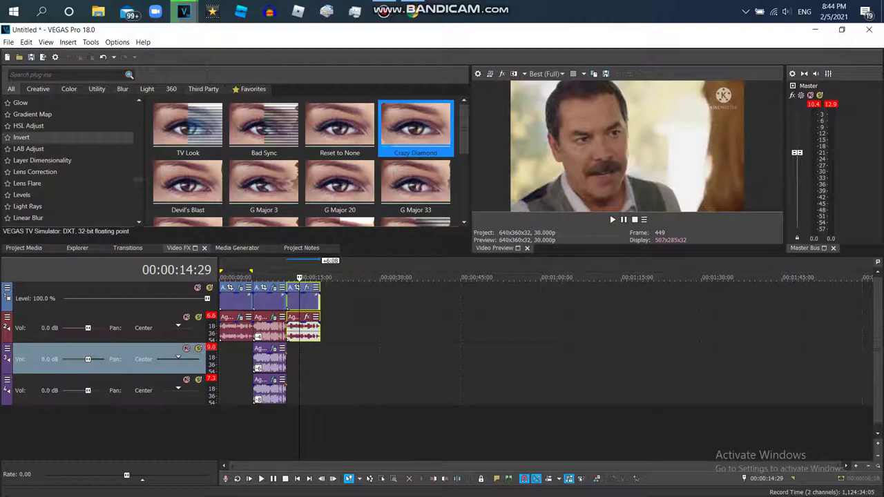
pyautogui.moveTo(187, 128); pyautogui.dragTo(304, 297)
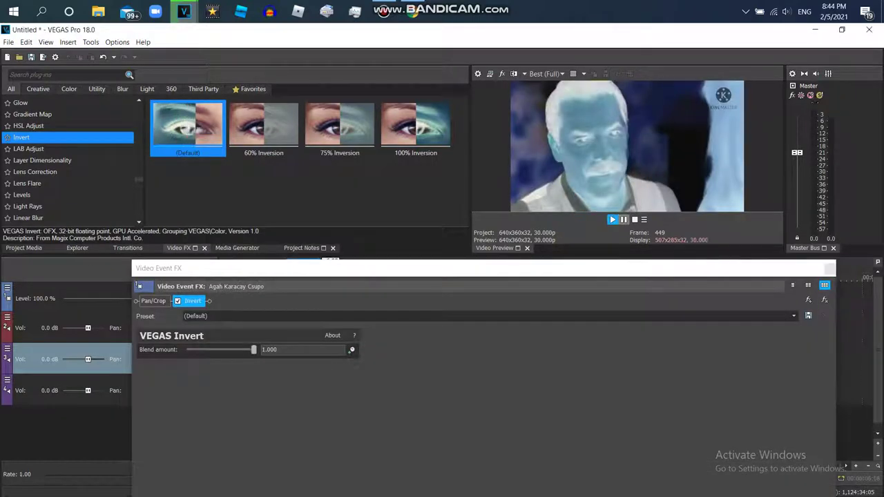
# Read the comments and replies on the Formulator V3 video in the browser for effect instructions, and return to VEGAS Pro.
pyautogui.hotkey('alt', 'Tab')
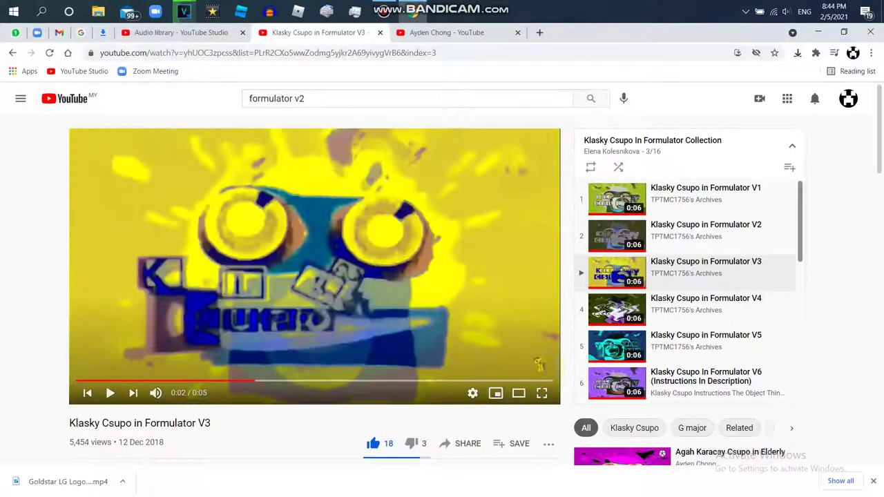
pyautogui.scroll(-5, 318, 245)
pyautogui.scroll(-2, 318, 244)
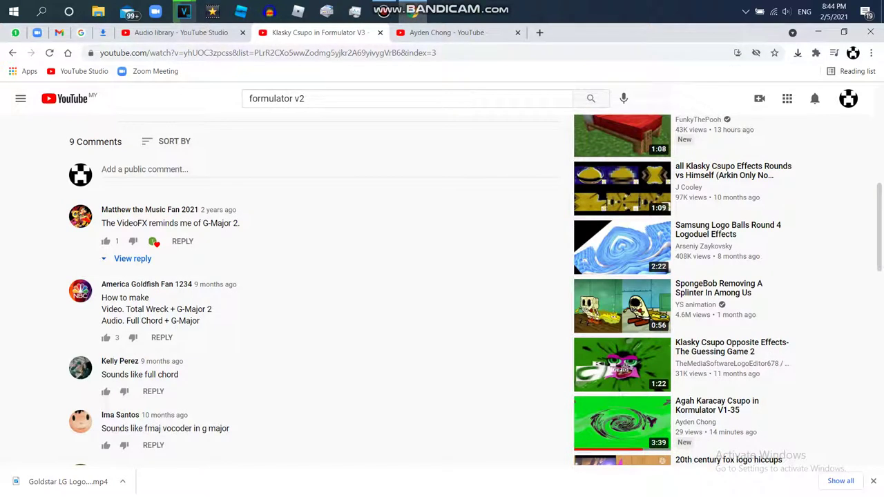
pyautogui.scroll(1, 442, 290)
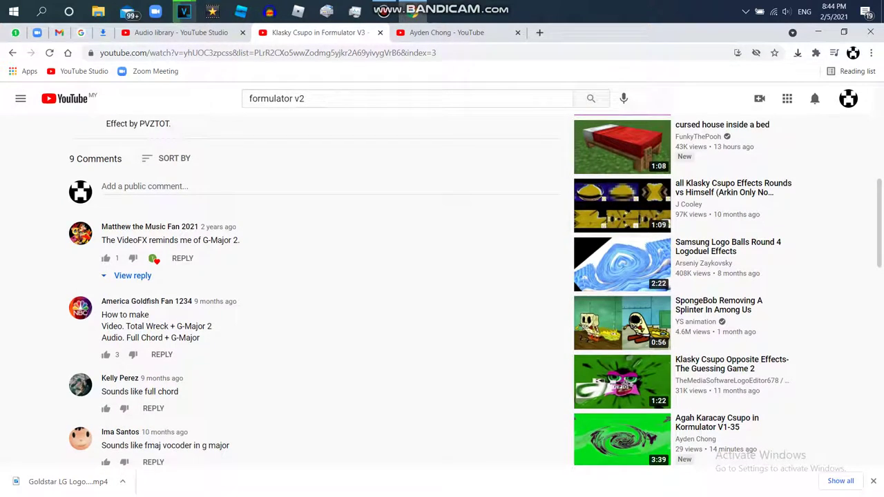
pyautogui.click(132, 275)
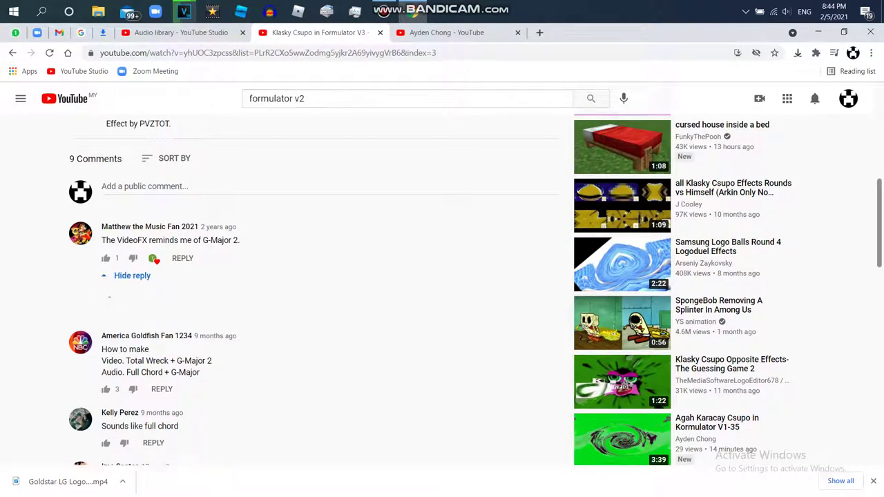
pyautogui.scroll(-4, 318, 290)
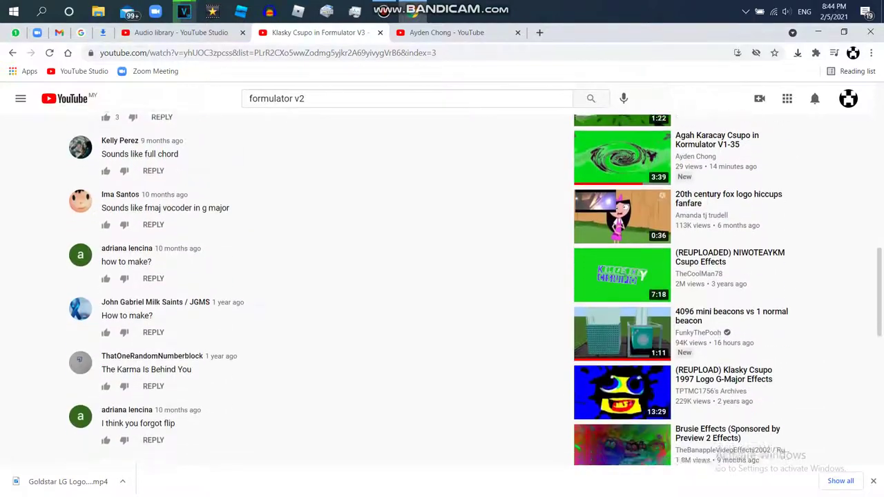
pyautogui.scroll(10, 540, 364)
pyautogui.moveTo(184, 11)
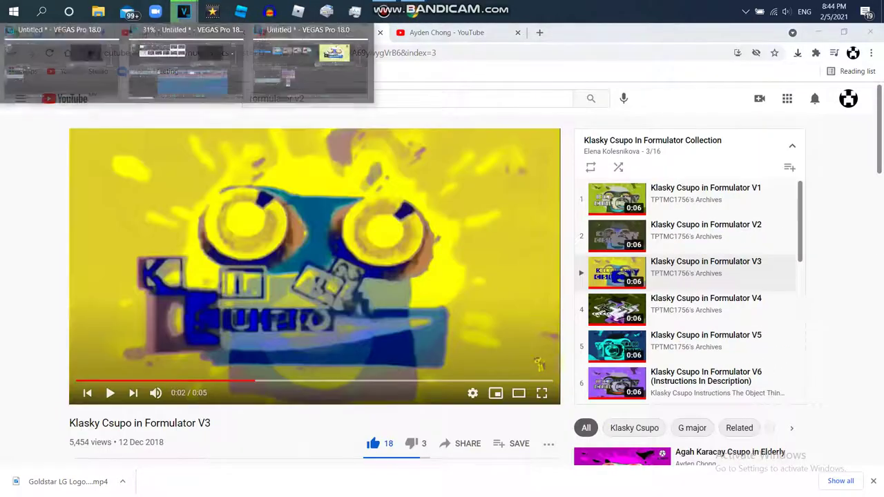
pyautogui.click(311, 68)
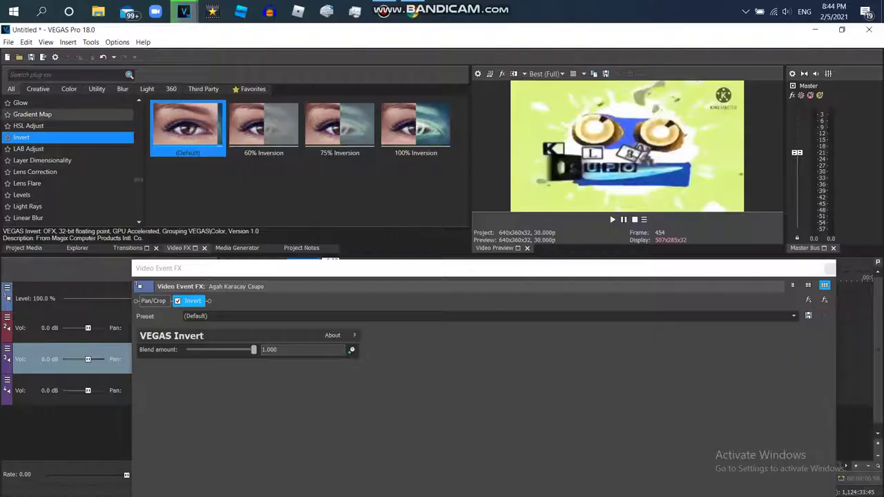
# Add a Reset to None Gradient Map to the third video clip and make the gradient's start colour opaque blue.
pyautogui.click(32, 114)
pyautogui.doubleClick(188, 126)
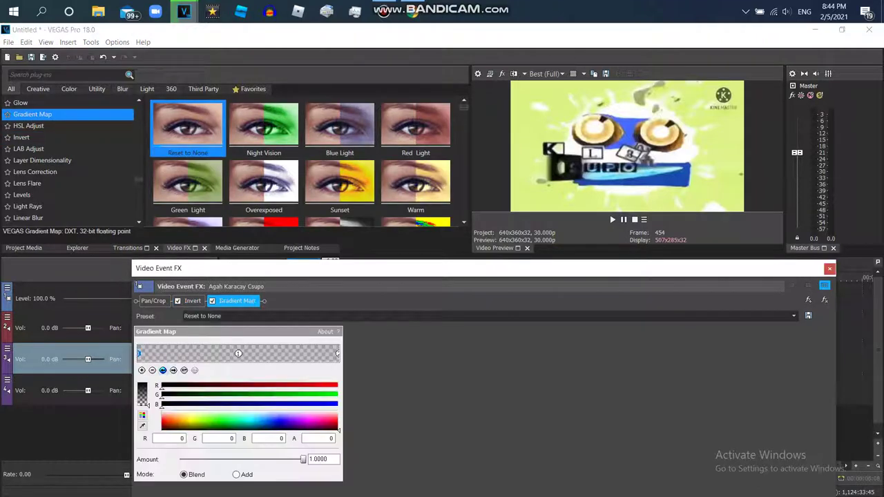
pyautogui.click(192, 422)
pyautogui.click(186, 421)
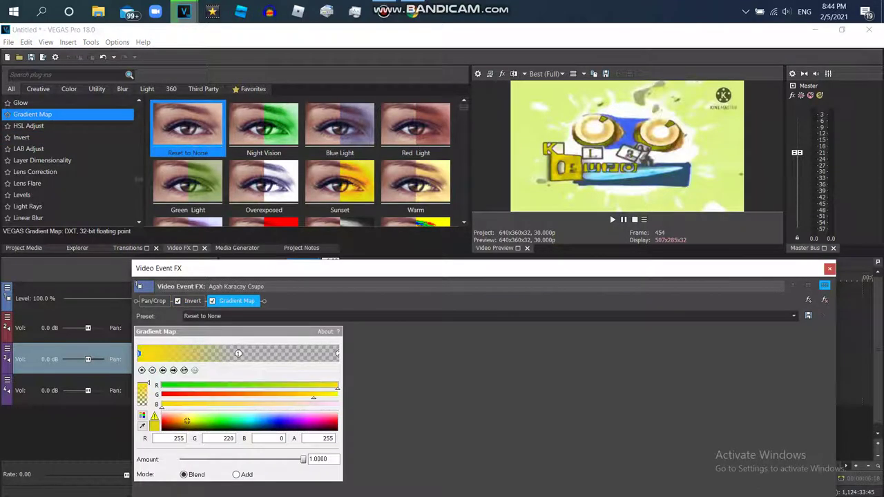
pyautogui.click(282, 422)
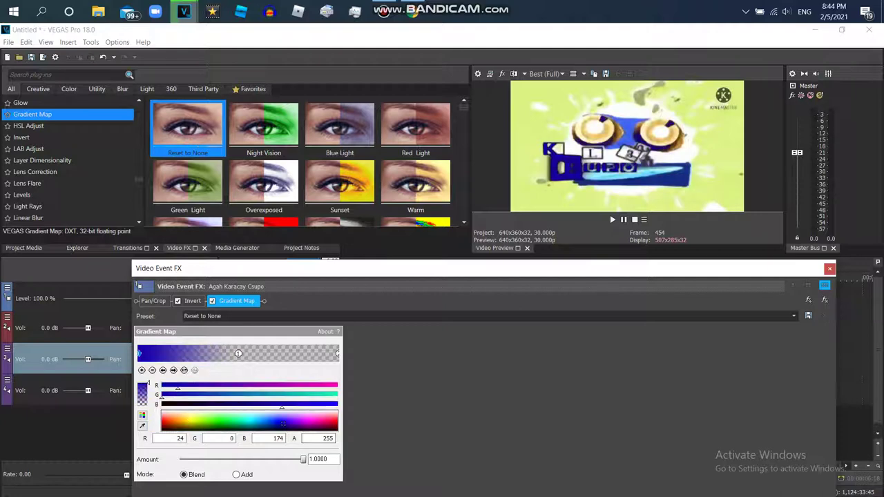
pyautogui.moveTo(282, 407); pyautogui.dragTo(315, 407)
# Set the gradient's end colour to opaque yellow (255, 255, 0, alpha 255) and compare the result with the browser's Formulator V3 video.
pyautogui.click(238, 354)
pyautogui.click(219, 420)
pyautogui.click(191, 420)
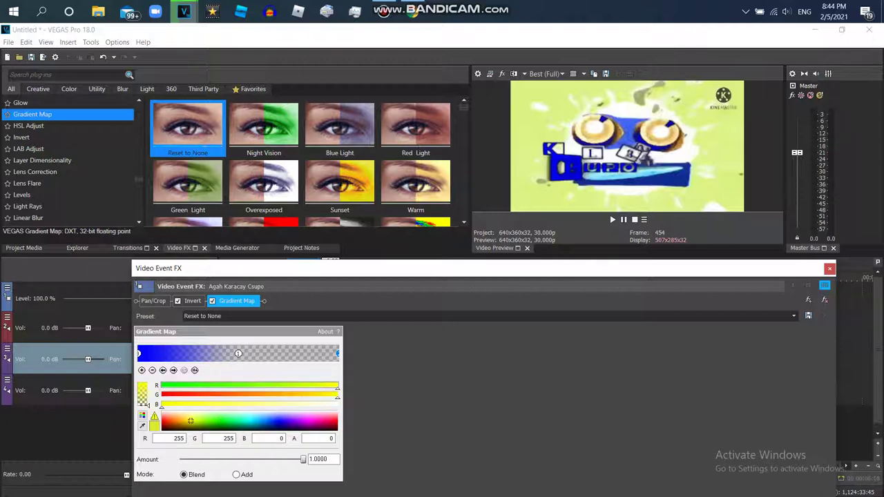
pyautogui.click(191, 421)
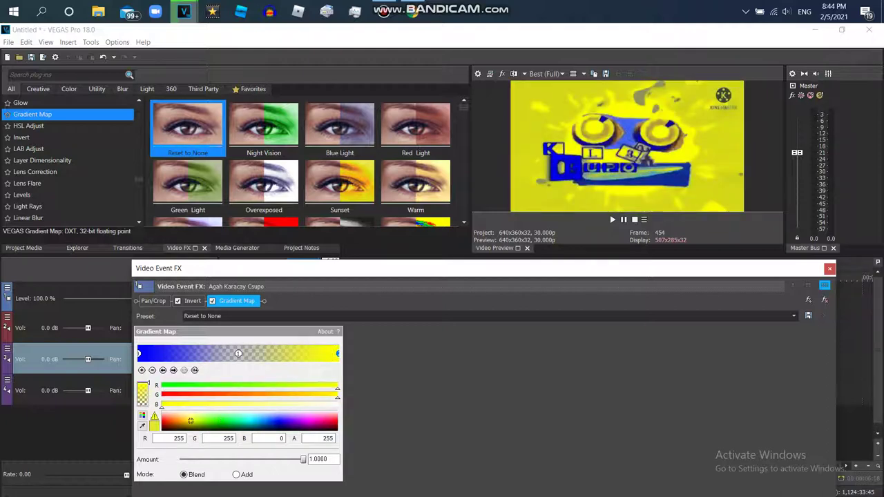
pyautogui.hotkey('alt', 'Tab')
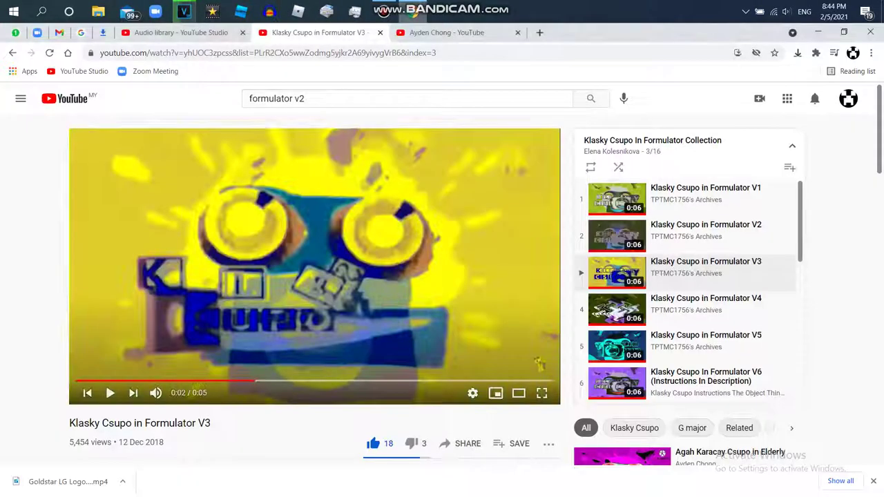
pyautogui.hotkey('alt', 'Tab')
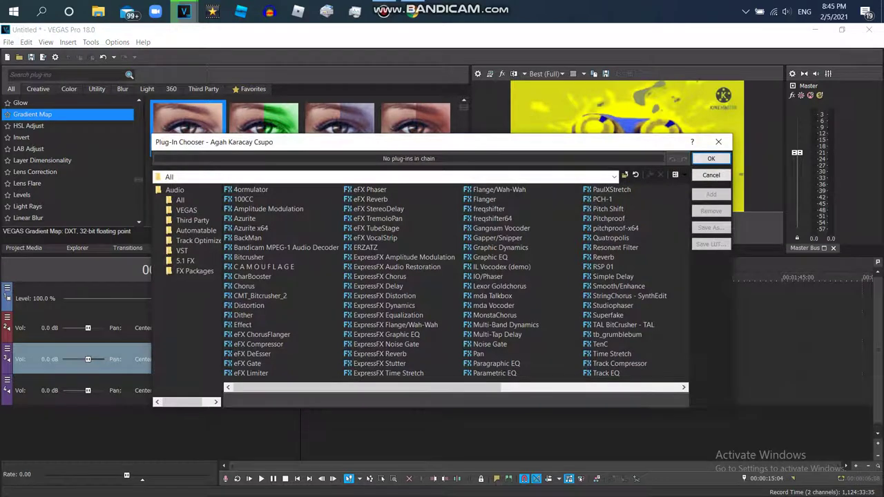
# Add the Effect and Pitch Shift plug-ins to the third clip's audio event.
pyautogui.press('Return')
pyautogui.click(608, 208)
pyautogui.press('Return')
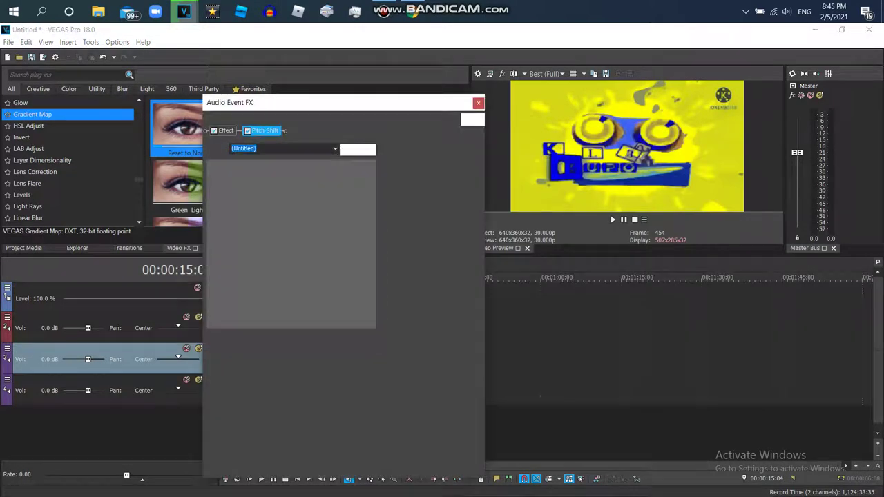
pyautogui.hotkey('alt', 'Down')
pyautogui.press('Down')
pyautogui.press('Return')
pyautogui.click(265, 131)
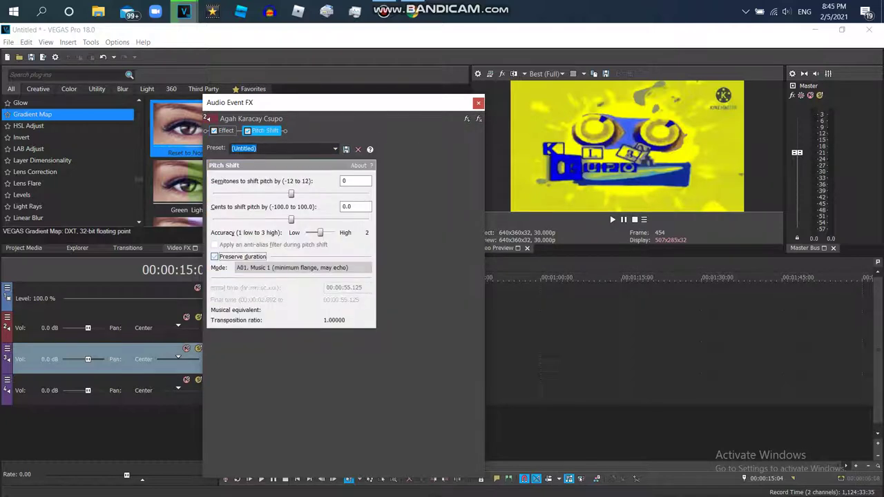
# Set Pitch Shift to -12 semitones with preserved duration in A19. Drums (tiny echo) mode and close the effects window.
pyautogui.click(304, 268)
pyautogui.press('Down')
pyautogui.press('Down')
pyautogui.press('Down')
pyautogui.press('Return')
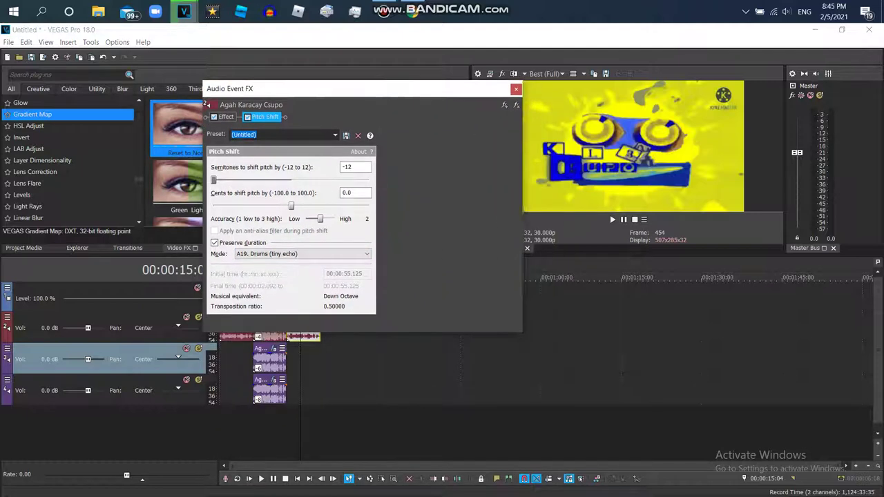
pyautogui.click(518, 85)
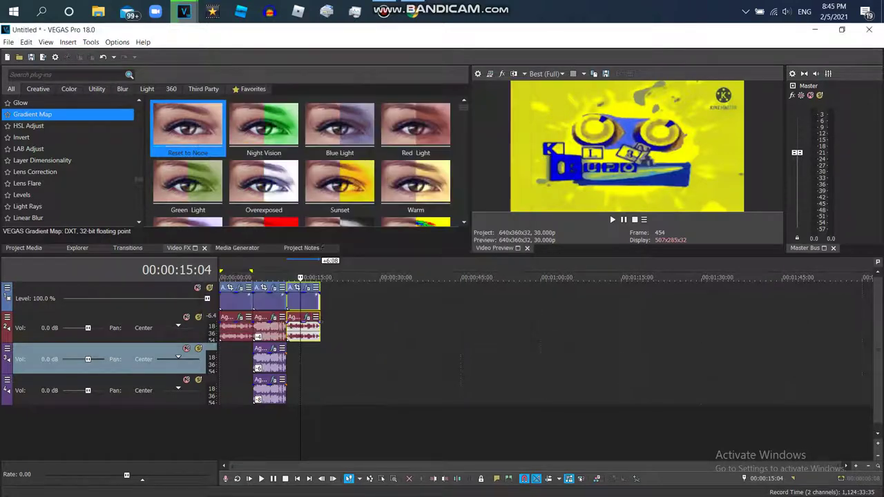
# Copy the third clip's audio onto track 3 directly beneath the original, removing the extra pasted video track.
pyautogui.rightClick(304, 297)
pyautogui.click(324, 175)
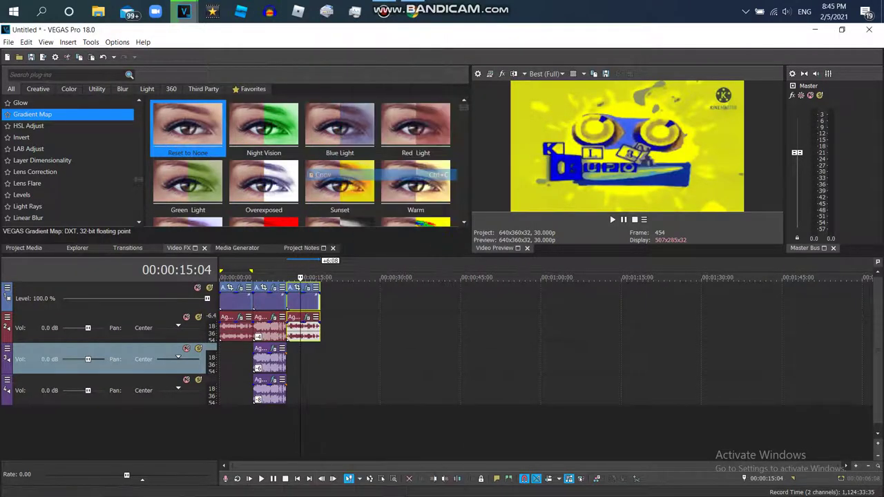
pyautogui.rightClick(301, 365)
pyautogui.click(325, 143)
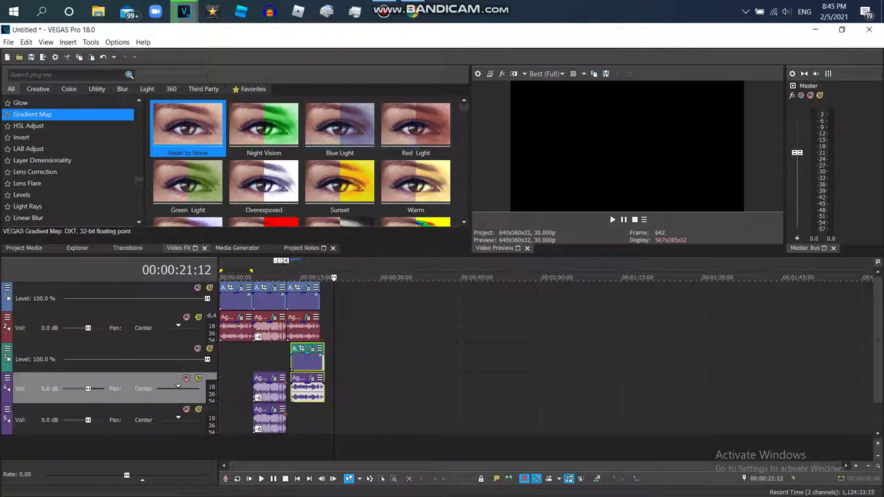
pyautogui.rightClick(338, 355)
pyautogui.click(373, 261)
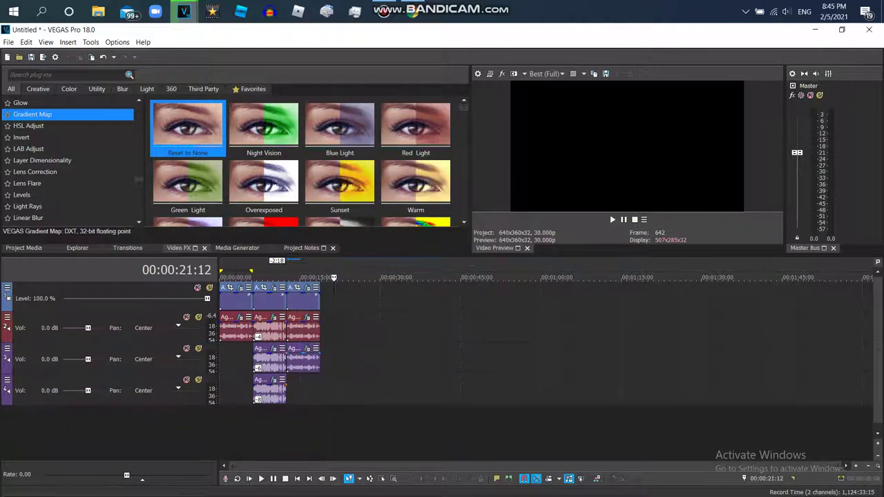
# Set the Pitch Shift of the third clip's audio copy on track 3 to -6 semitones.
pyautogui.rightClick(289, 357)
pyautogui.click(336, 154)
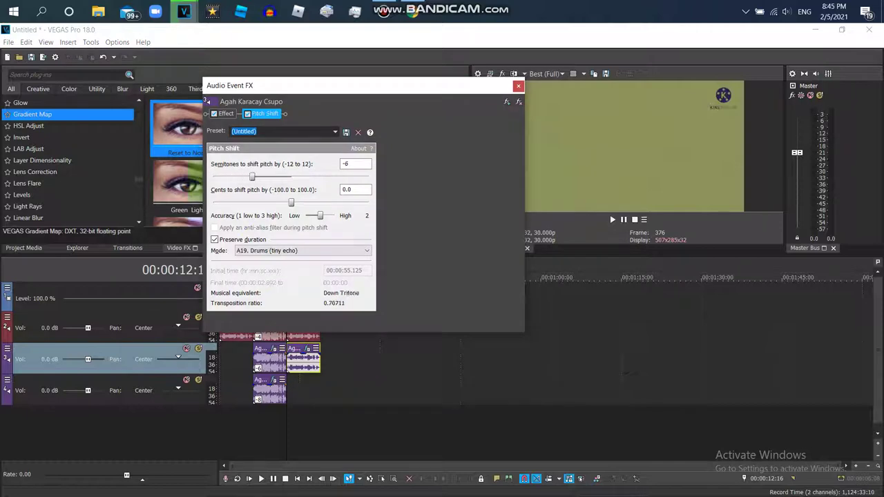
pyautogui.press('Escape')
# Copy the track 3 audio event onto track 4 beneath the third clip and set its Pitch Shift to -5 semitones.
pyautogui.rightClick(307, 357)
pyautogui.press('Escape')
pyautogui.rightClick(297, 385)
pyautogui.press('Escape')
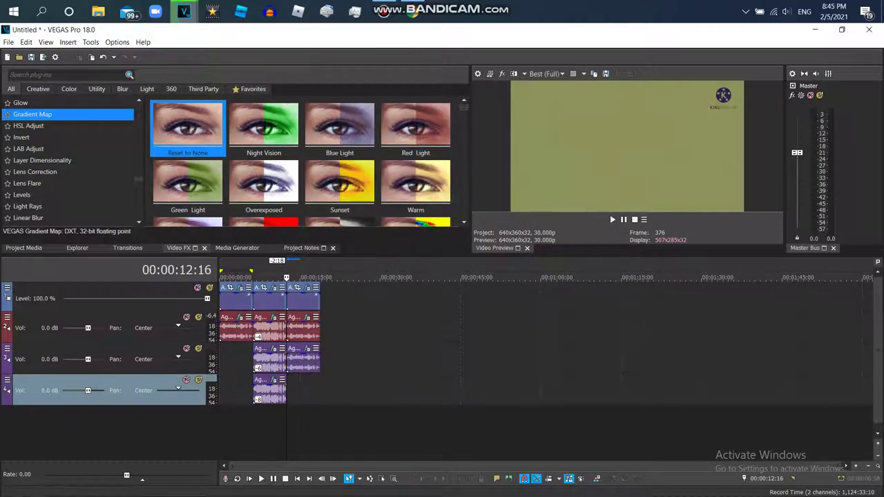
pyautogui.rightClick(320, 391)
pyautogui.click(339, 167)
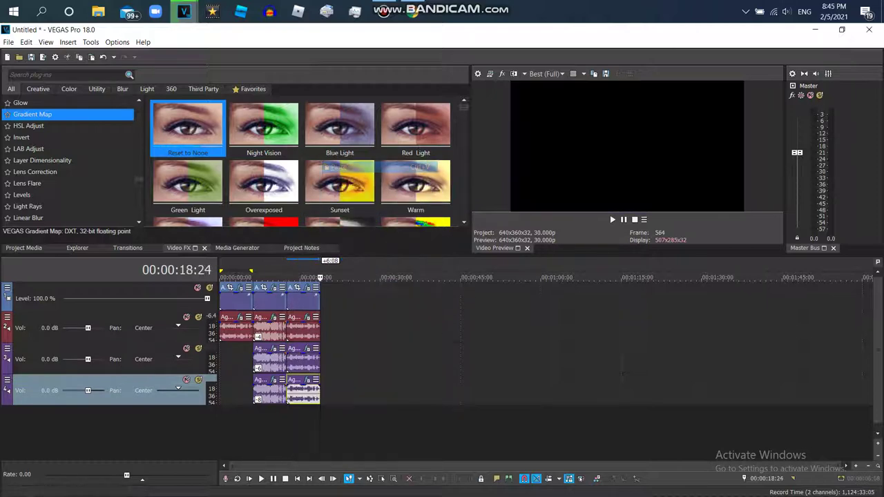
pyautogui.click(306, 381)
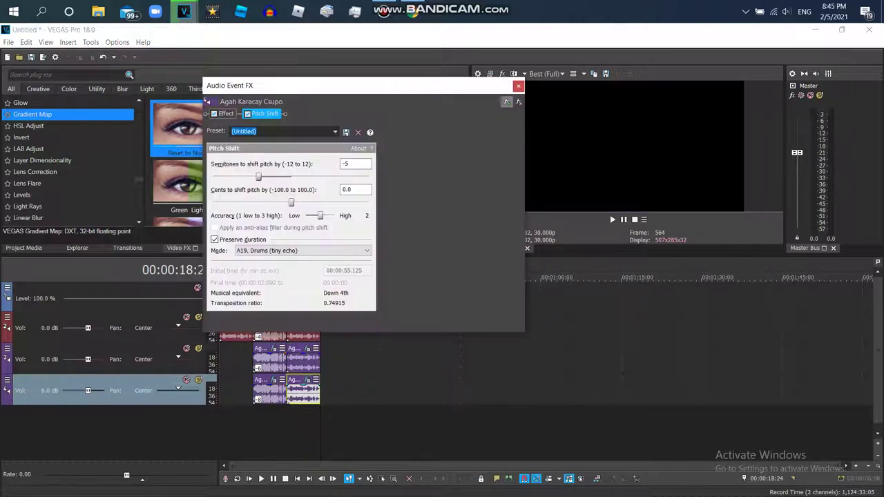
pyautogui.press('Delete')
pyautogui.press('Escape')
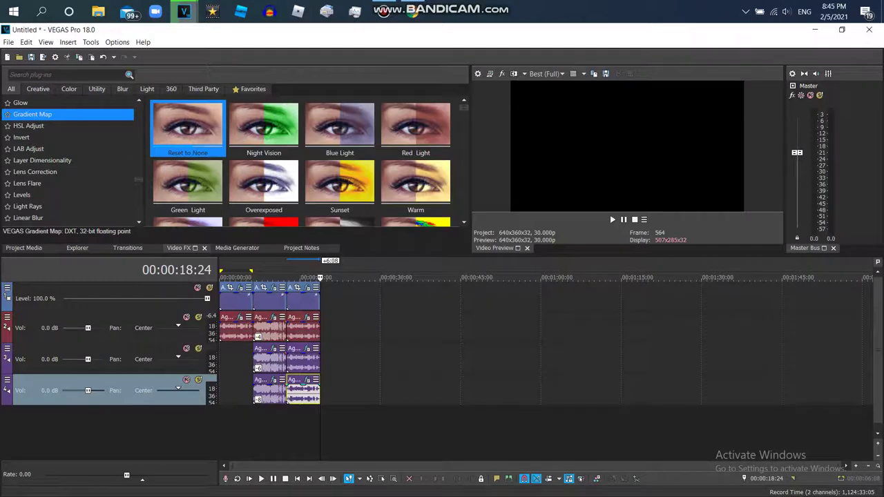
# Paste another audio copy, place it on a new fifth track beneath the third clip and set its Pitch Shift to 4 semitones.
pyautogui.rightClick(360, 391)
pyautogui.click(401, 165)
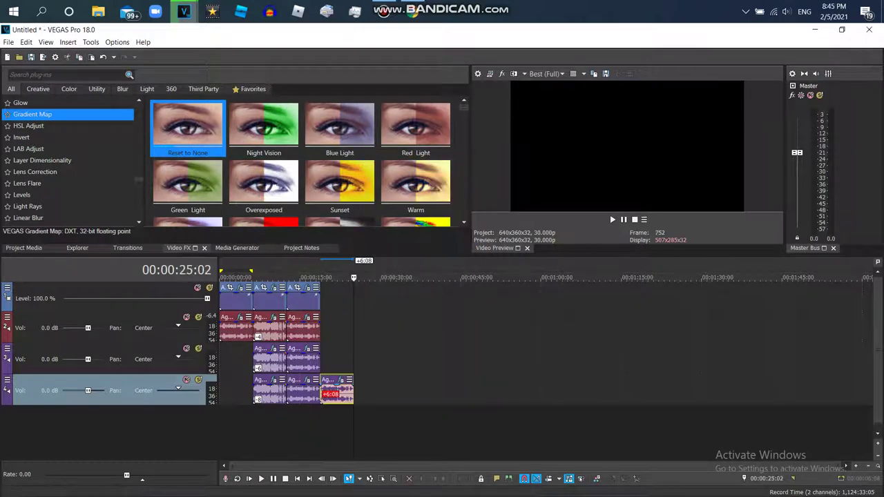
pyautogui.moveTo(307, 421); pyautogui.dragTo(304, 422)
pyautogui.click(307, 411)
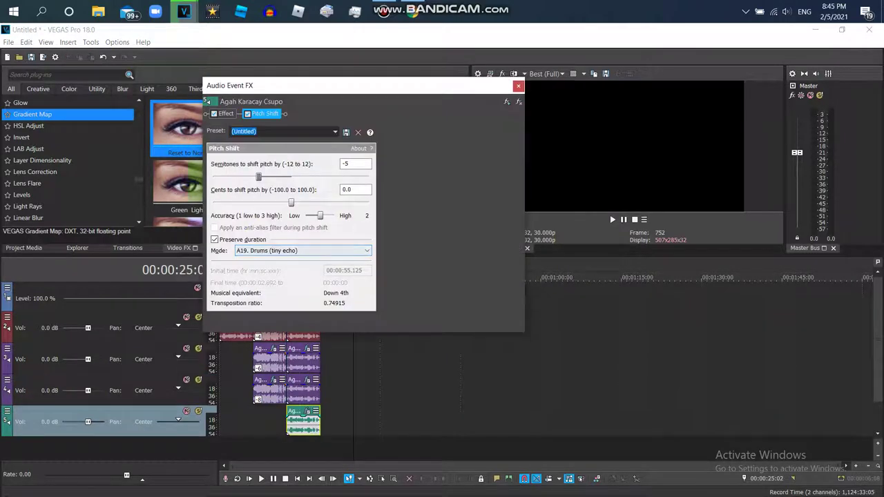
pyautogui.moveTo(259, 177); pyautogui.dragTo(304, 177)
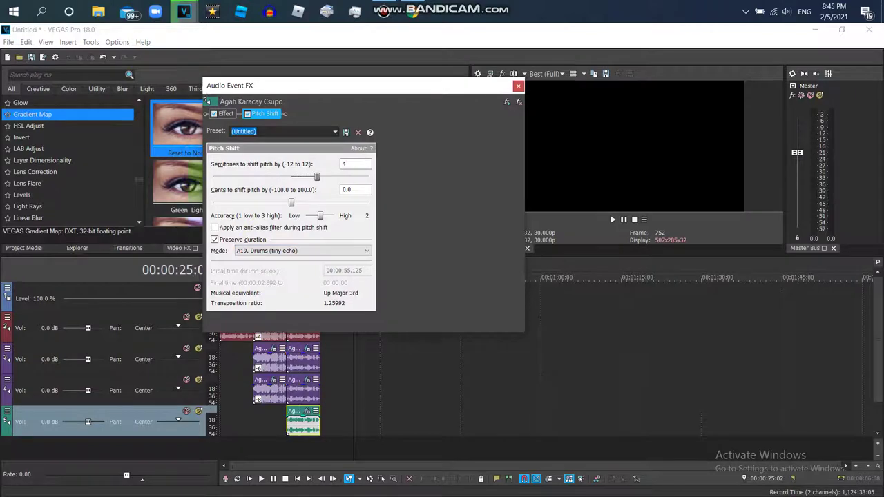
pyautogui.press('Escape')
# Duplicate the fifth track and open the Pitch Shift settings of the duplicated audio event, then close them.
pyautogui.rightClick(391, 424)
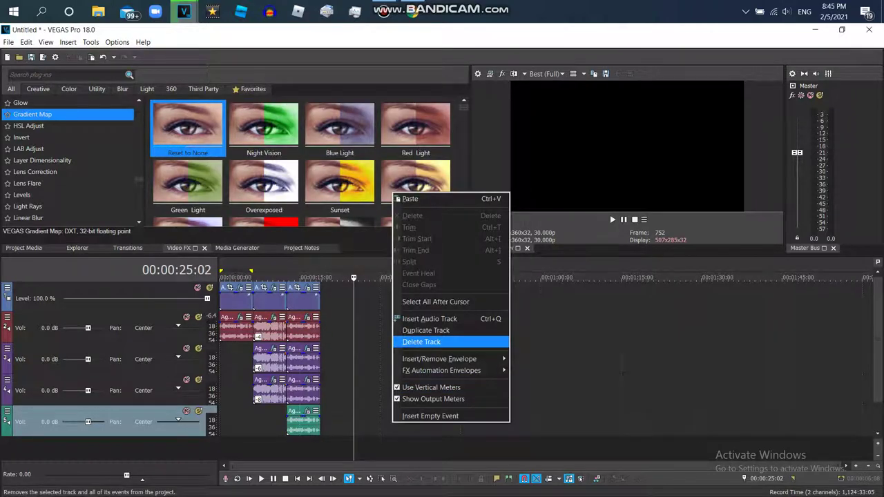
pyautogui.click(428, 330)
pyautogui.click(308, 443)
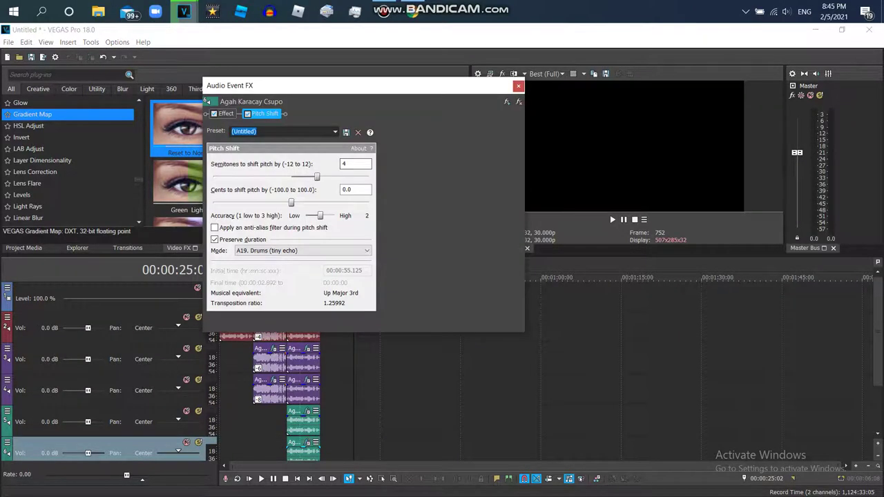
pyautogui.press('Escape')
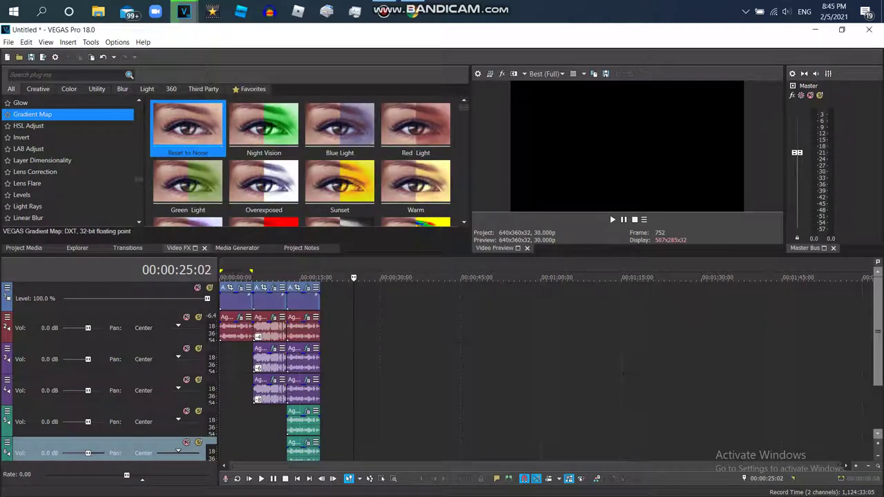
# Duplicate the sixth track and set the Pitch Shift of the new audio event to 12 semitones.
pyautogui.scroll(-1, 276, 373)
pyautogui.rightClick(360, 425)
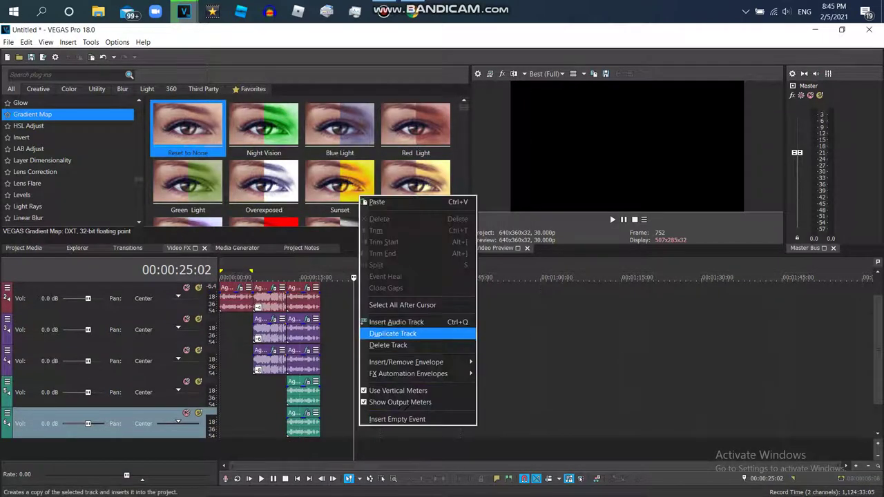
pyautogui.click(392, 334)
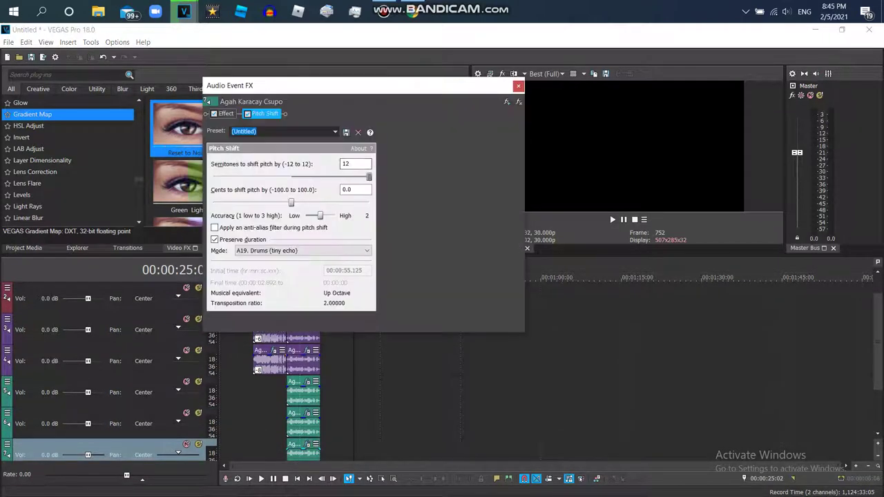
pyautogui.press('Escape')
# Play back the third clip from its start to check the combined video and audio effects.
pyautogui.scroll(1, 276, 373)
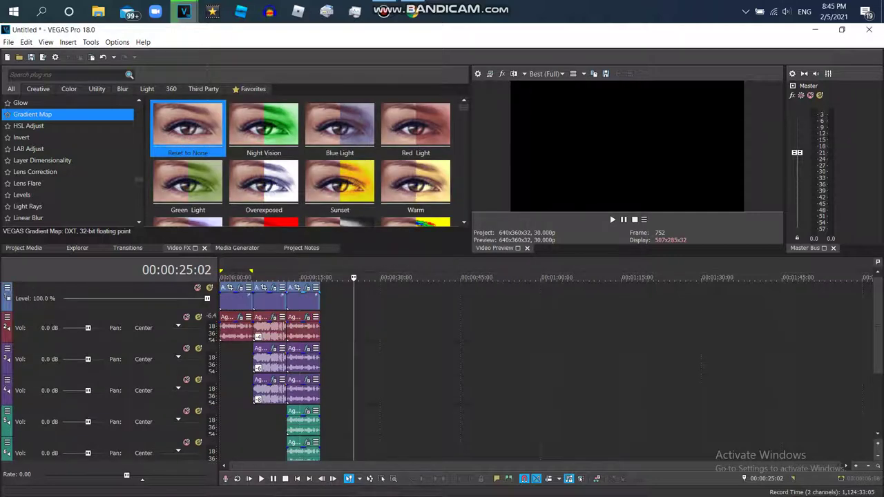
pyautogui.click(290, 277)
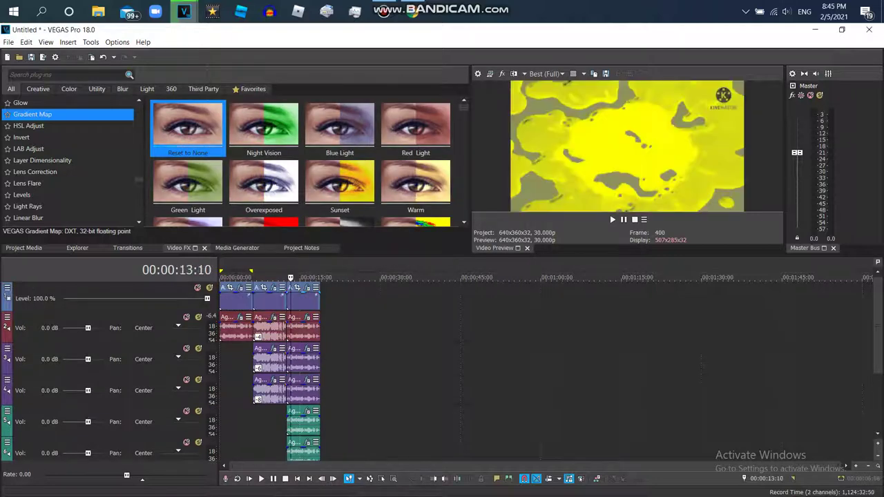
pyautogui.click(286, 277)
pyautogui.press('space')
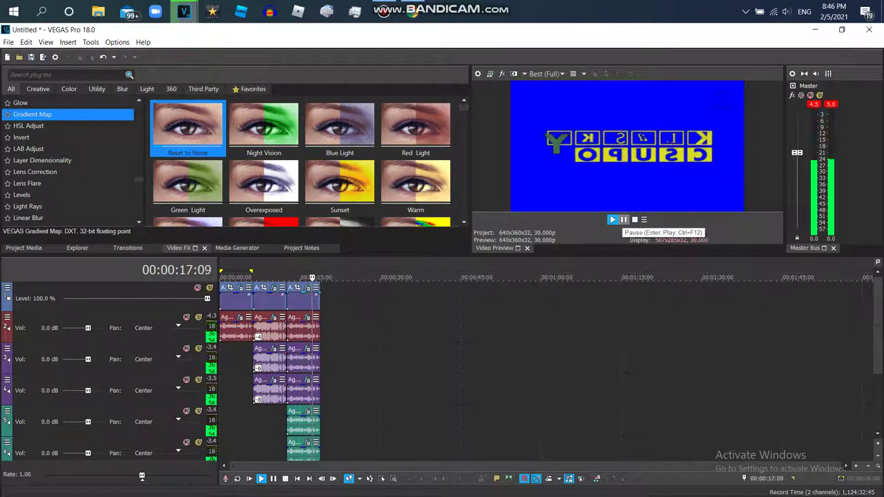
# Switch to the browser, play the Klasky Csupo in Formulator V4 video and pause it to examine the effect.
pyautogui.hotkey('alt', 'Tab')
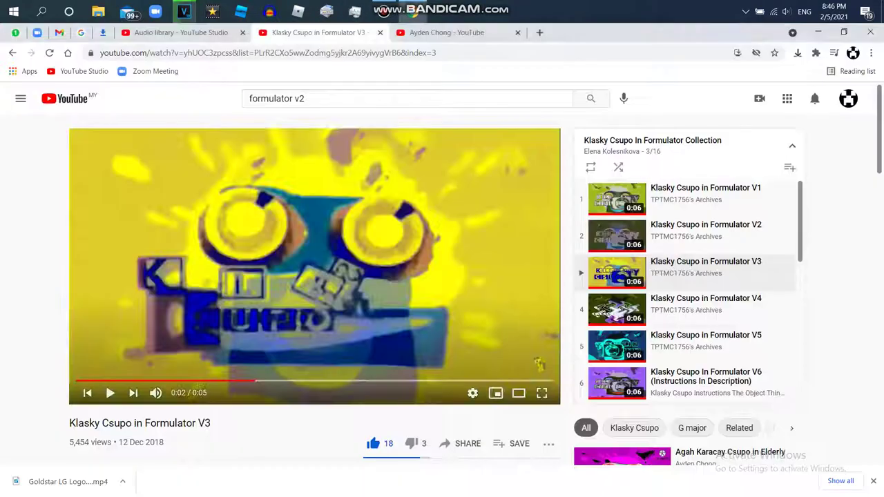
pyautogui.click(608, 309)
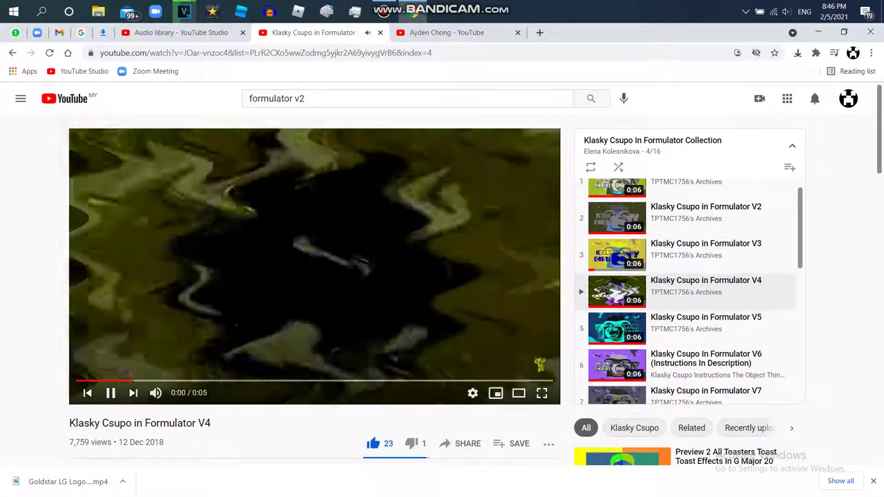
pyautogui.press('space')
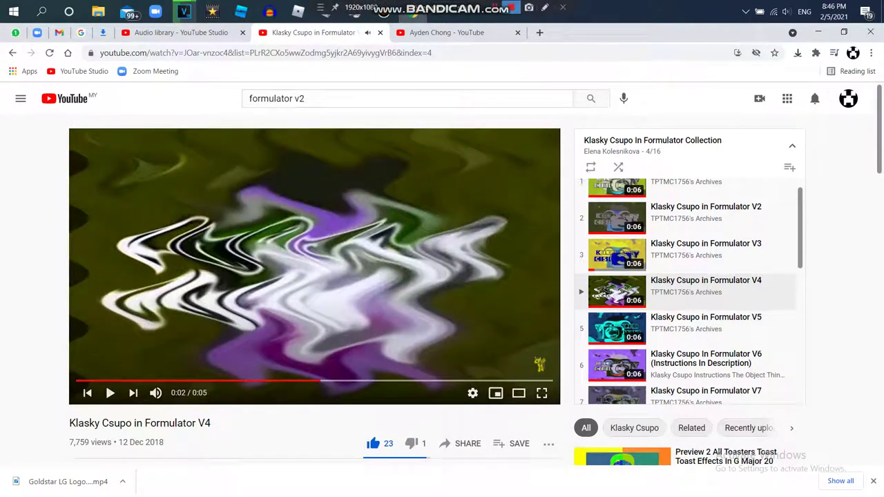